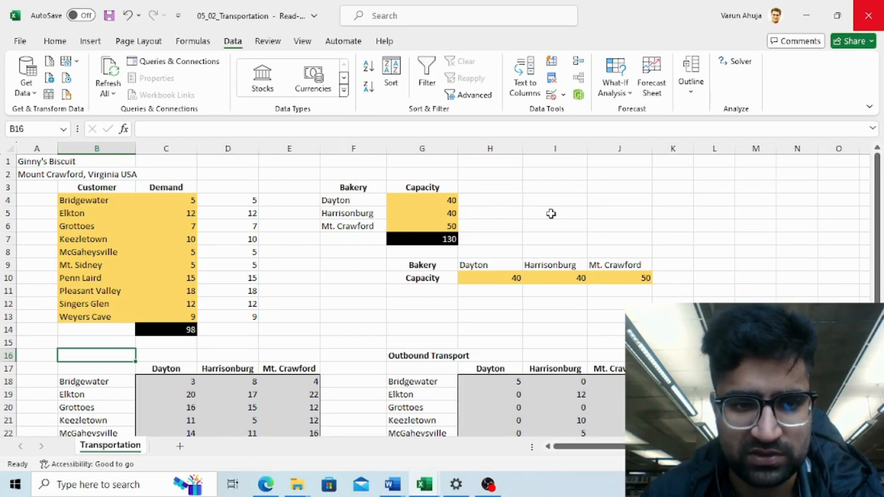
key(alt+Tab)
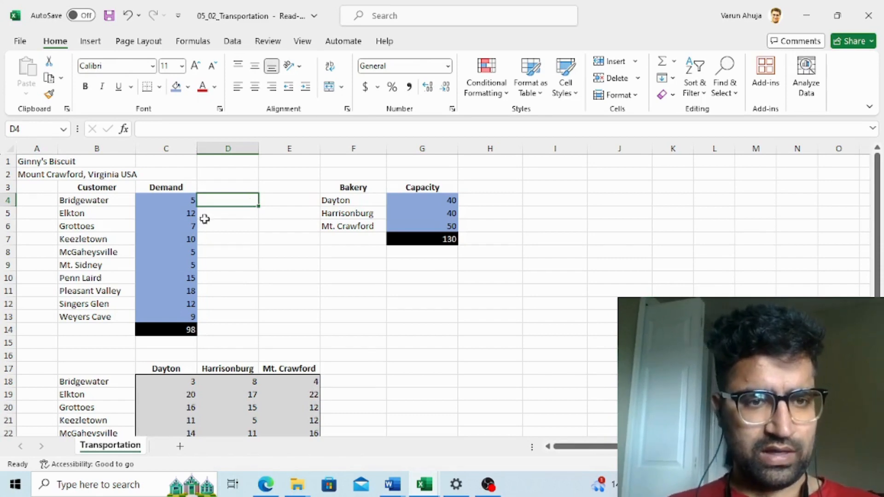
click(47, 161)
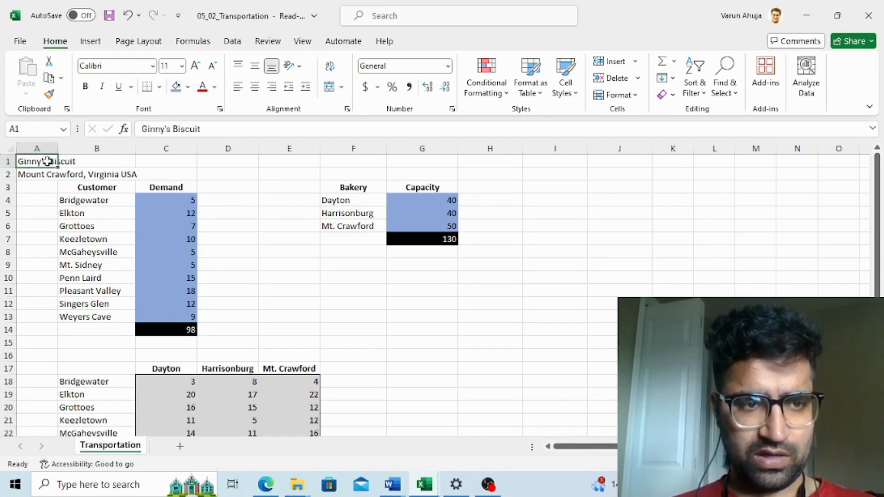
key(Down)
key(Up)
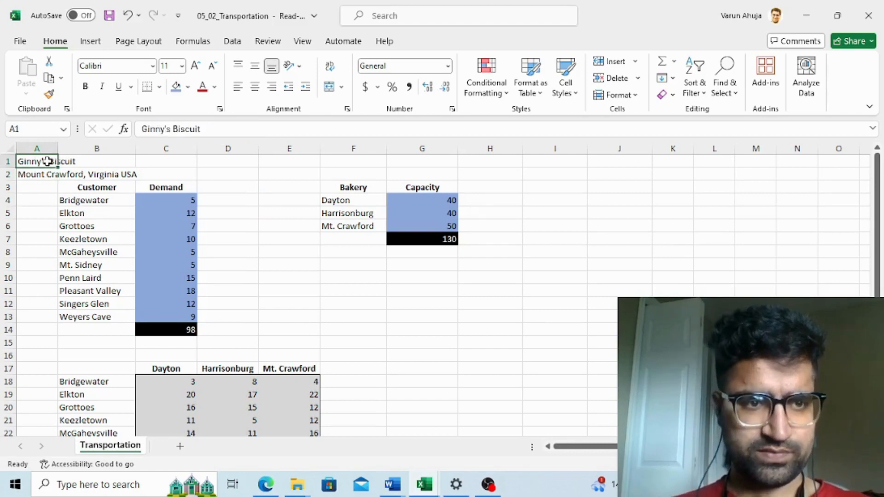
key(Down)
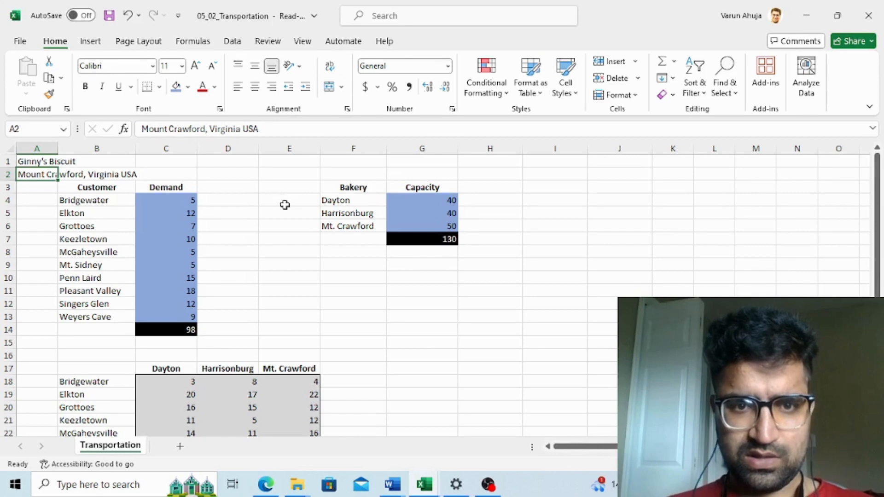
Fill the three bakery capacity cells G4:G6 with a light gold theme colour.
click(353, 204)
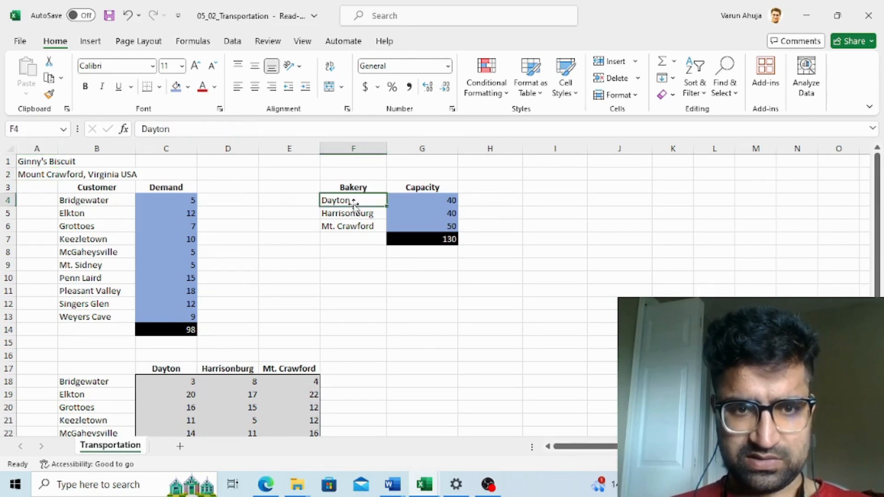
click(353, 217)
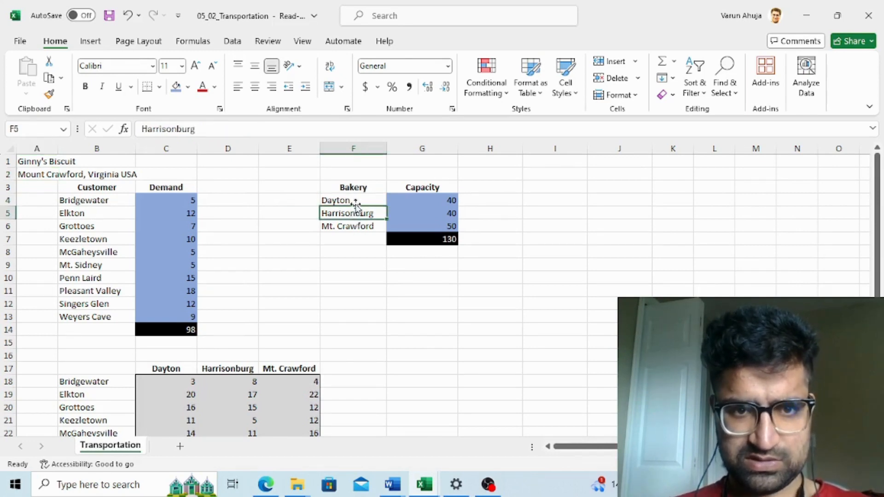
click(355, 202)
key(Right)
key(shift+Down)
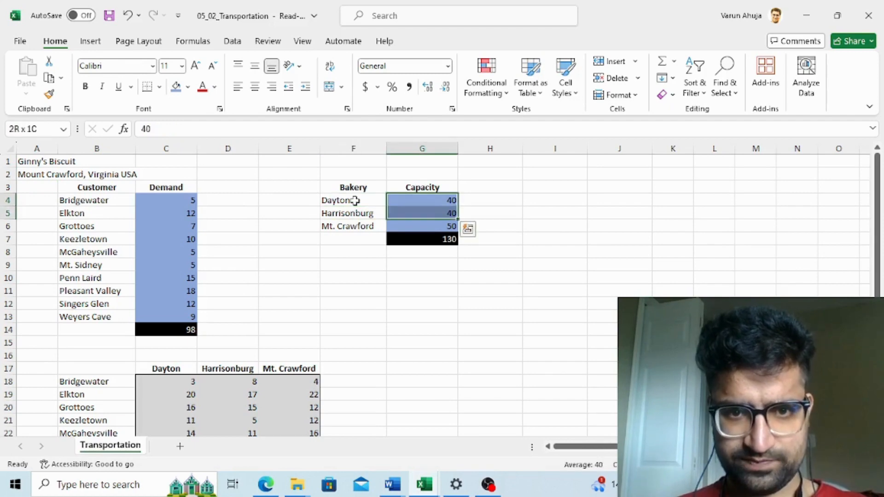
key(shift+Down)
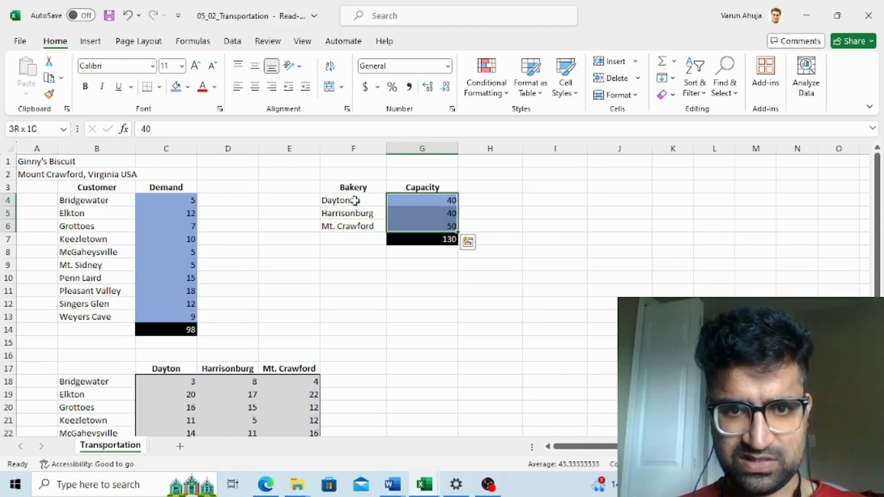
click(188, 86)
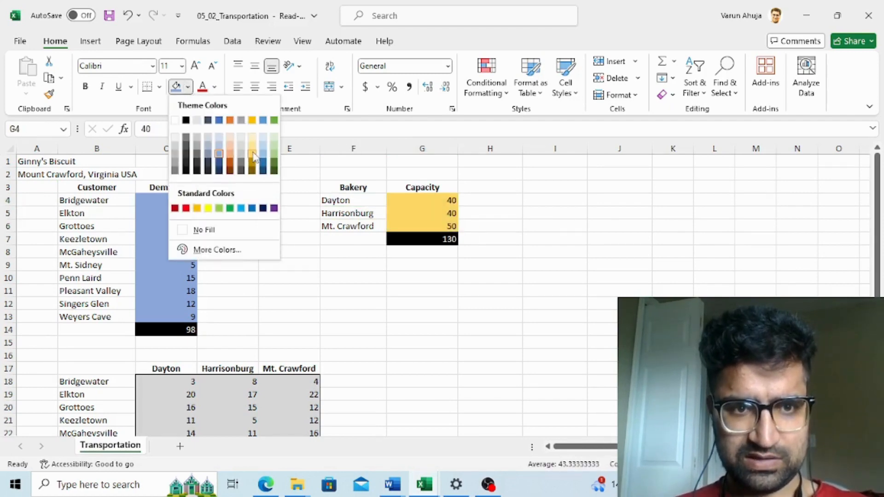
click(254, 156)
Fill the customer names and demand values in B4:C13 with the same light gold colour.
click(255, 302)
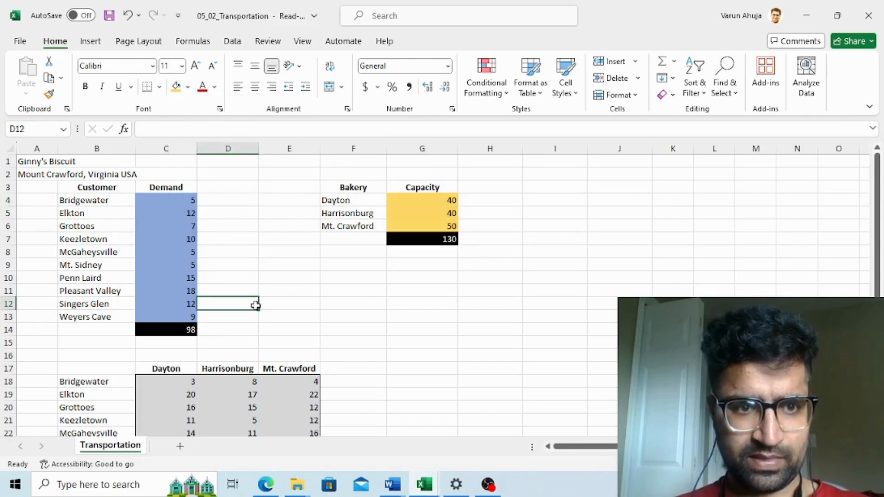
key(Up)
key(Up)
key(Up)
key(Up)
key(Up)
key(Up)
key(Up)
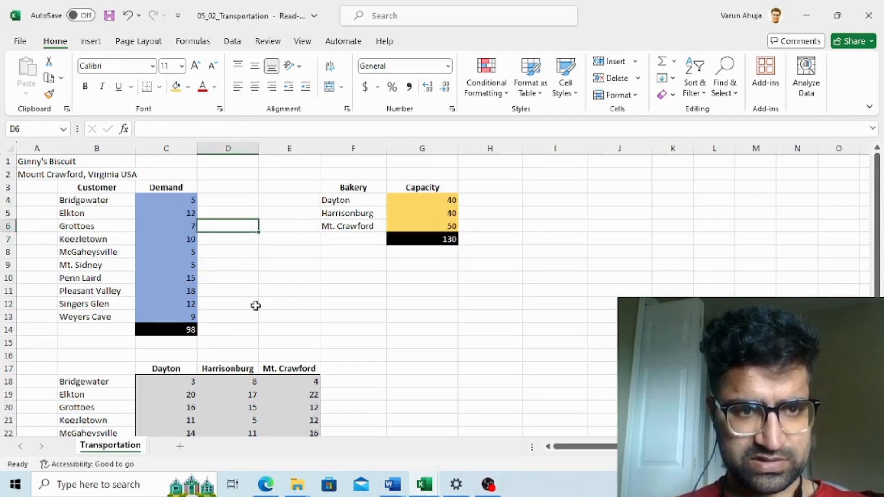
key(Left)
key(Left)
key(Up)
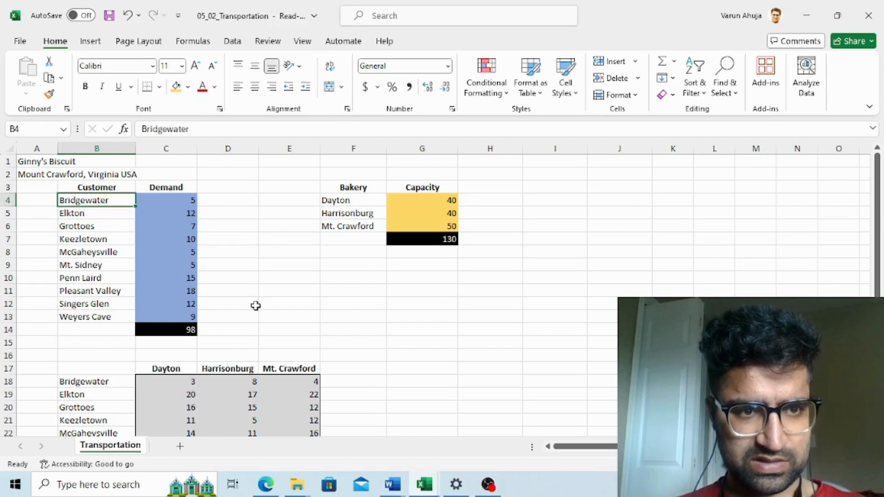
key(shift+Right)
key(shift+Down)
key(shift+Down)
key(shift+Down)
key(shift+Down)
key(shift+Down)
key(shift+Down)
key(shift+Down)
key(shift+Down)
key(shift+Down)
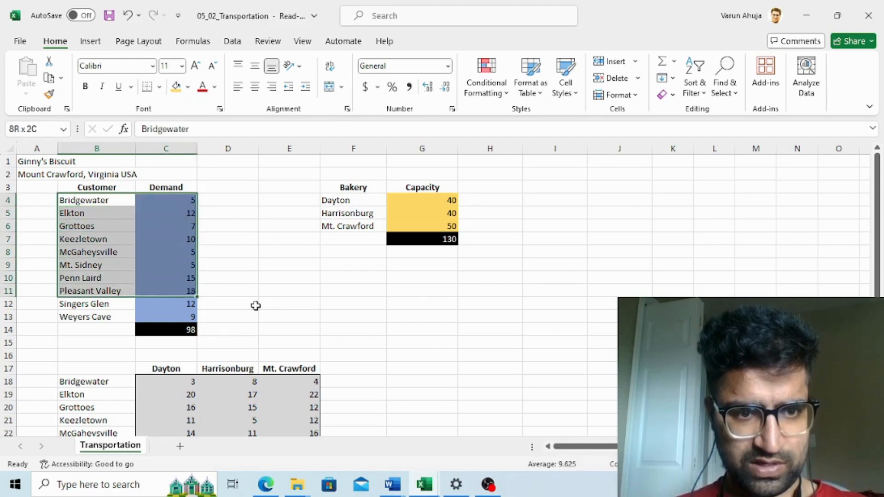
click(176, 87)
click(229, 274)
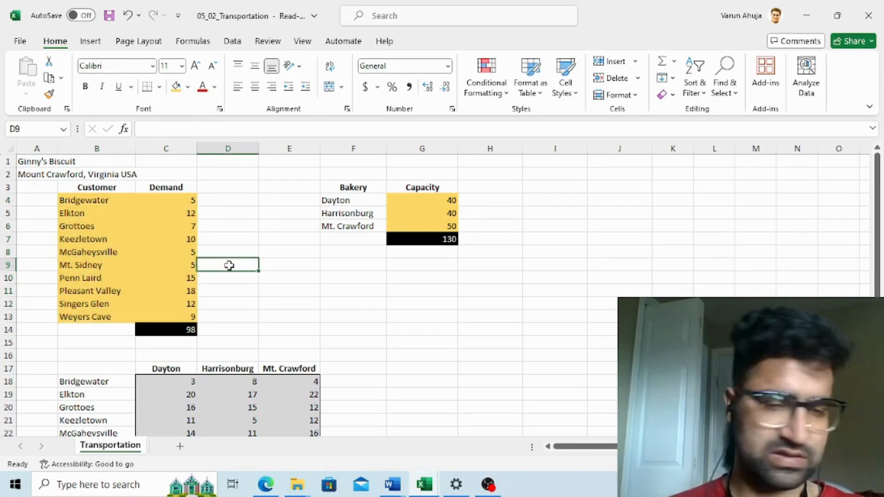
Examine the table of distances between each customer and the Dayton, Harrisonburg and Mt. Crawford bakeries in rows 17 to 27.
key(Down)
key(Down)
key(Down)
key(Down)
key(Down)
key(Down)
key(Down)
key(Down)
key(Down)
key(Down)
key(Down)
key(Down)
key(Down)
key(Down)
key(Down)
key(Down)
key(Down)
key(Down)
key(Down)
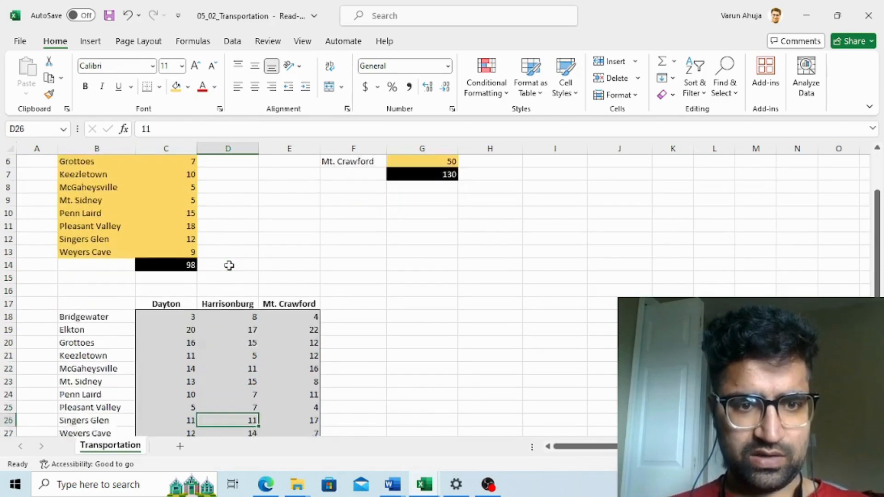
key(Up)
key(Up)
key(Up)
key(Up)
key(Up)
key(Up)
key(Up)
key(Up)
key(Up)
key(Up)
key(Up)
key(Up)
key(Up)
key(Up)
key(Up)
key(Up)
key(Up)
key(Up)
key(Up)
key(Up)
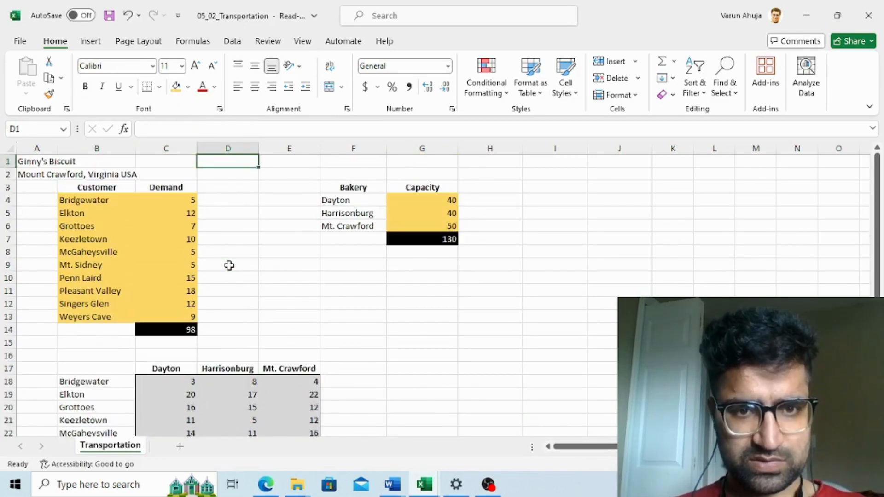
key(Down)
key(Down)
key(Down)
key(Down)
key(Down)
key(Down)
key(Down)
key(Down)
key(Down)
key(Down)
key(Down)
key(Down)
key(Down)
key(Down)
key(Down)
key(Down)
key(Down)
key(Down)
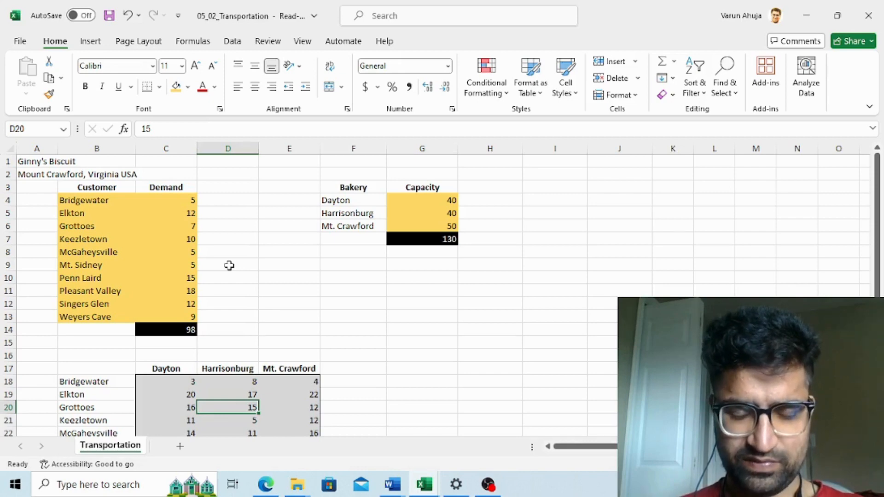
key(Down)
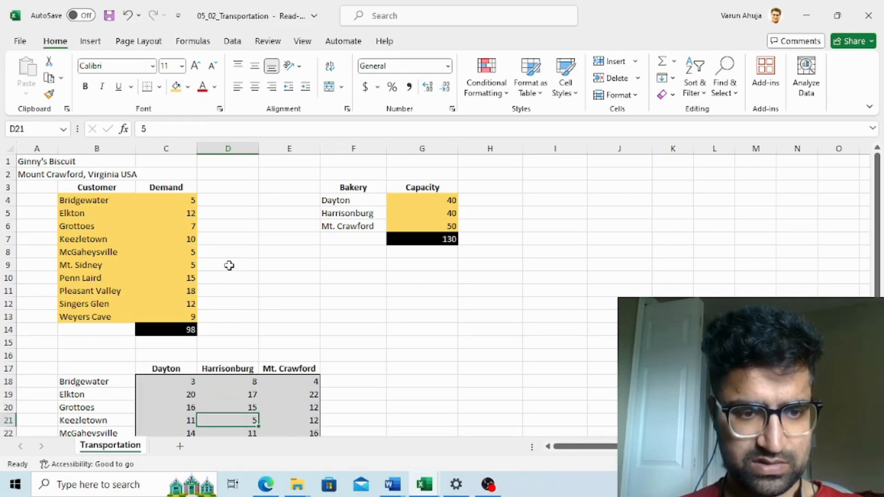
key(Up)
key(Up)
key(Up)
key(Up)
key(Down)
key(Down)
key(Down)
key(Down)
key(Down)
key(Down)
key(Down)
key(Down)
key(Down)
key(Down)
key(Down)
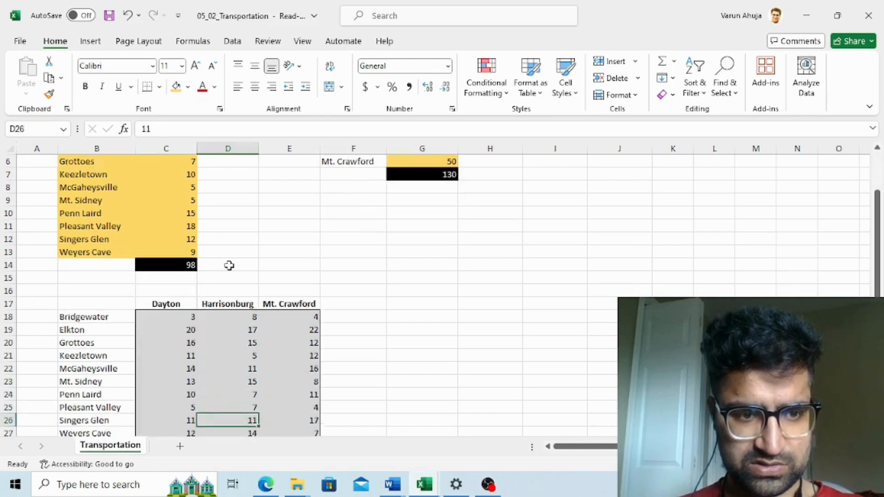
key(Up)
key(Up)
key(Up)
key(Up)
key(Up)
key(Up)
key(Up)
key(Up)
key(Up)
key(Up)
key(Up)
key(Up)
key(Up)
key(Up)
key(Left)
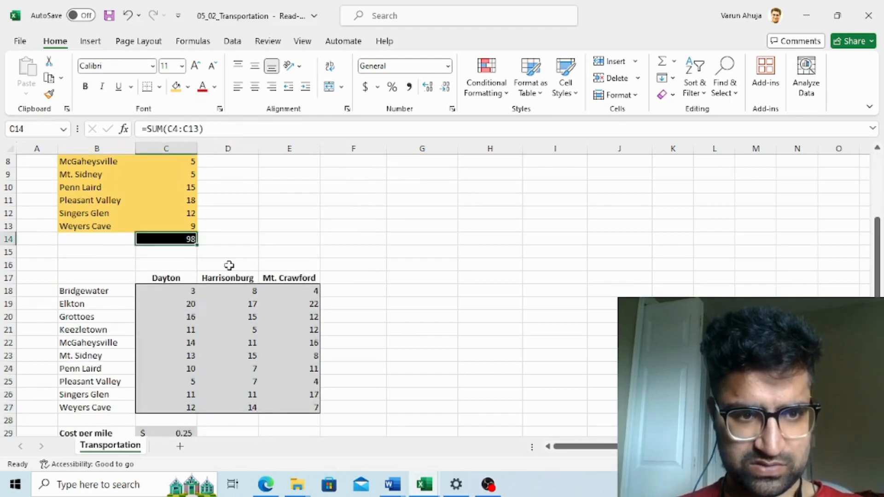
key(Down)
key(Down)
key(Down)
key(Down)
key(Left)
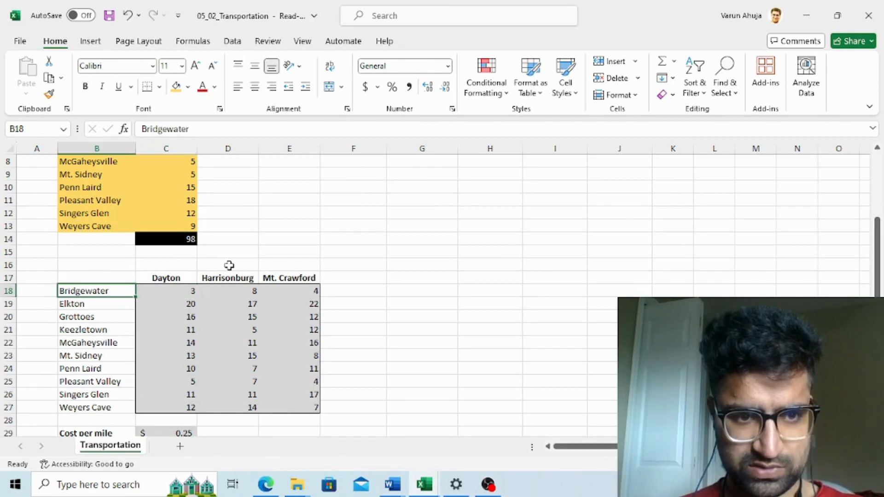
key(Right)
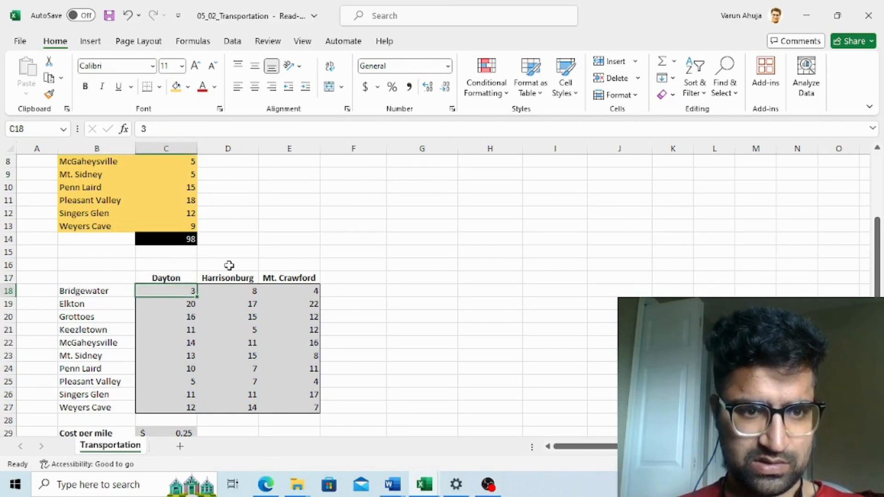
Review the customer demand values in column C down to the total demand cell.
key(Up)
key(Up)
key(Up)
key(Up)
key(Up)
key(Up)
key(Up)
key(Up)
key(Up)
key(Up)
key(Up)
key(Up)
key(Up)
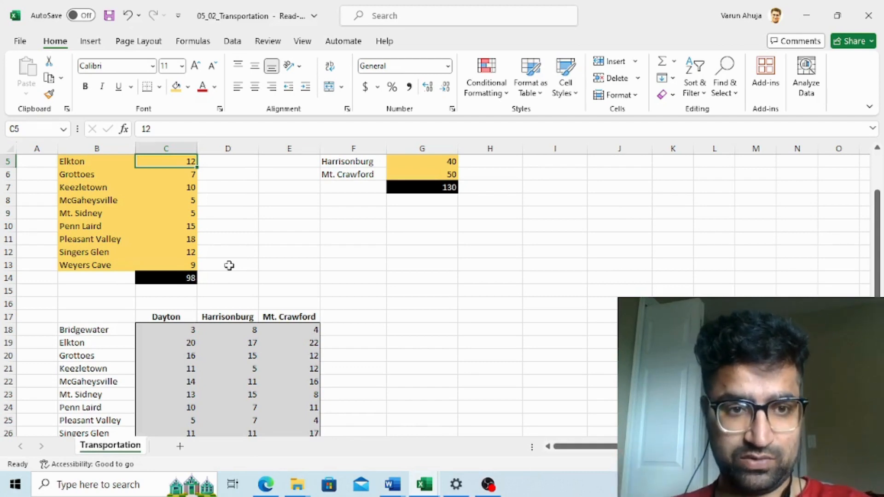
key(Down)
key(Down)
key(Down)
key(Down)
key(Down)
key(Down)
key(Down)
key(Down)
key(Down)
key(Down)
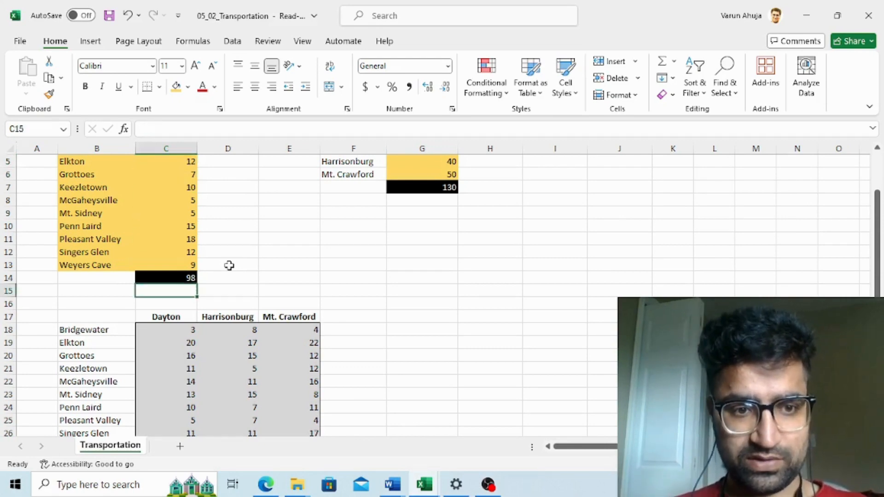
Examine the customer-to-bakery distance table in rows 17 to 27, together with the cost per mile and Total Cost cells below it.
key(Down)
key(Down)
key(Down)
key(Down)
key(Down)
key(Down)
key(Down)
key(Down)
key(Down)
key(Down)
key(Down)
key(Down)
key(Down)
key(Down)
key(Down)
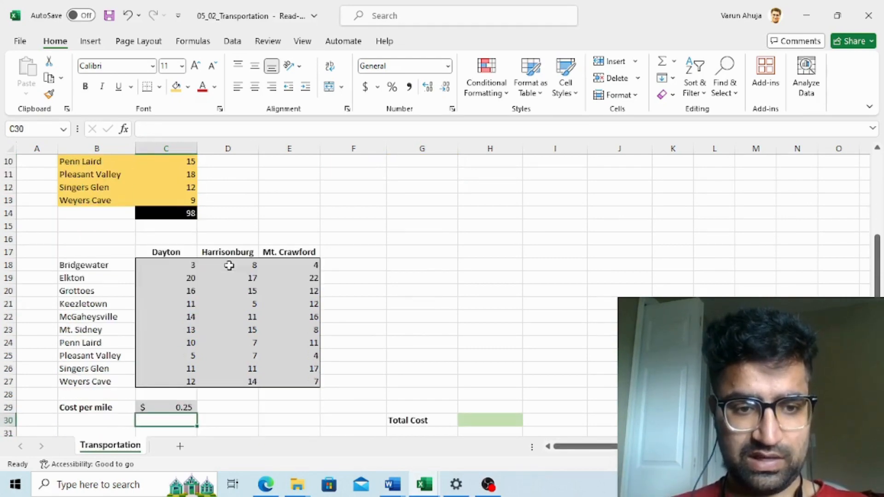
key(Up)
key(Up)
key(Up)
key(Up)
key(Up)
key(Up)
key(Up)
key(Up)
key(Up)
key(Up)
key(Up)
key(Up)
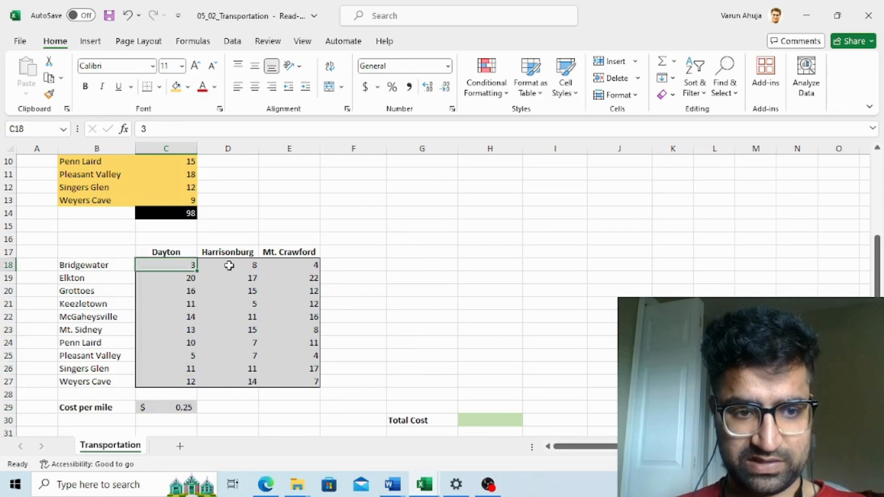
key(Down)
key(Down)
key(Down)
key(Down)
key(Down)
key(Down)
key(Down)
key(Down)
key(Down)
key(Down)
key(Down)
key(Down)
key(Down)
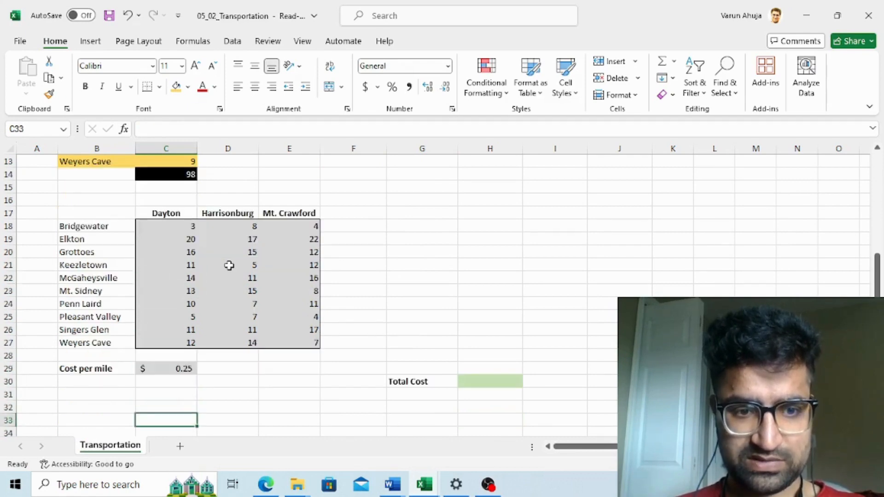
key(Up)
key(Up)
key(Up)
key(Up)
key(Up)
key(Up)
key(Up)
key(Up)
key(Up)
key(Up)
key(Up)
key(Up)
key(Up)
key(Up)
key(Up)
key(Up)
key(Up)
key(Up)
key(Up)
key(Up)
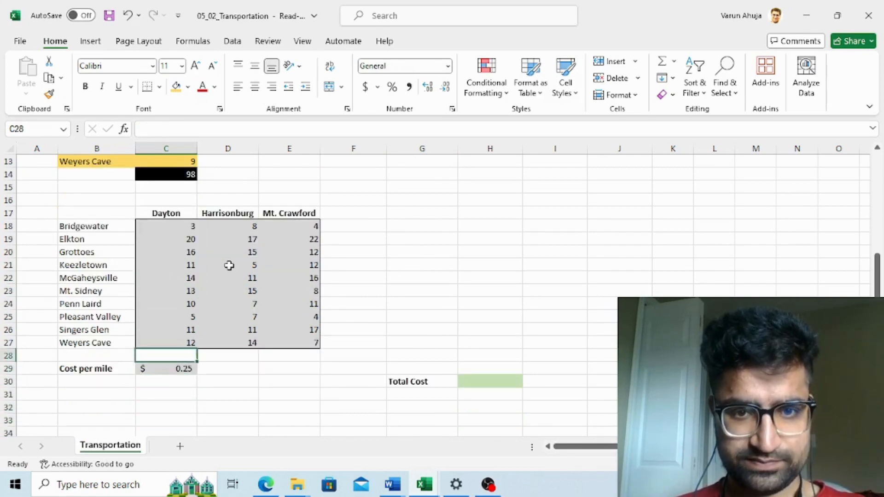
key(Up)
key(Up)
key(Up)
key(Up)
key(Up)
key(Up)
key(Up)
key(Down)
key(Down)
key(Down)
key(Down)
key(Down)
key(Down)
key(Down)
key(Down)
key(Down)
key(Down)
key(Down)
key(Down)
key(Down)
key(Down)
key(Down)
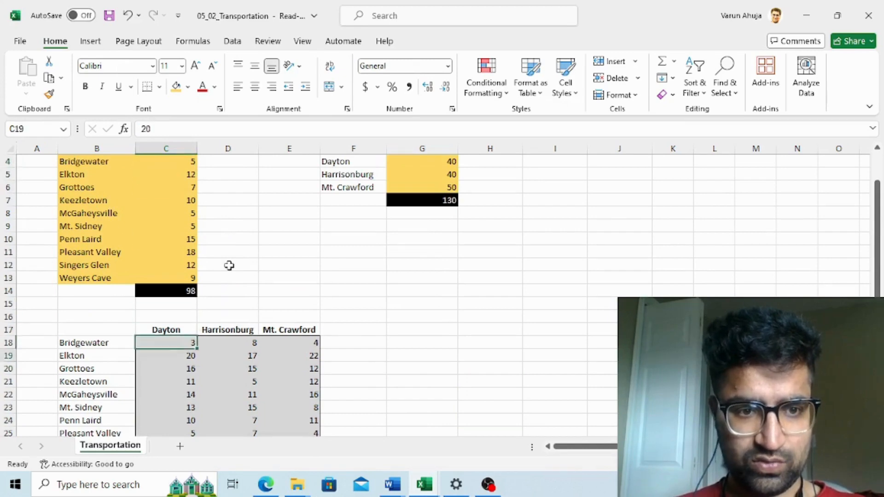
Copy the whole distance table B17:E27, including its customer names and bakery headings.
key(Up)
key(Up)
key(Left)
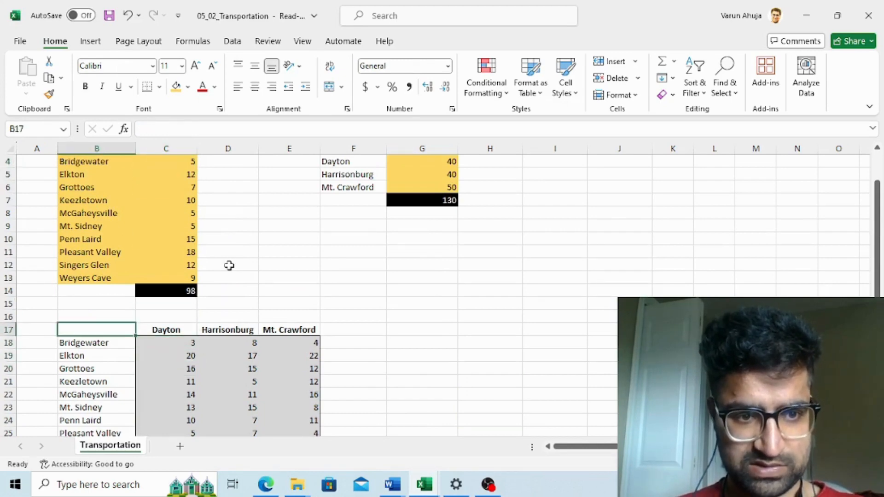
key(shift+Right)
key(shift+Right)
key(shift+Right)
key(shift+Right)
key(shift+Left)
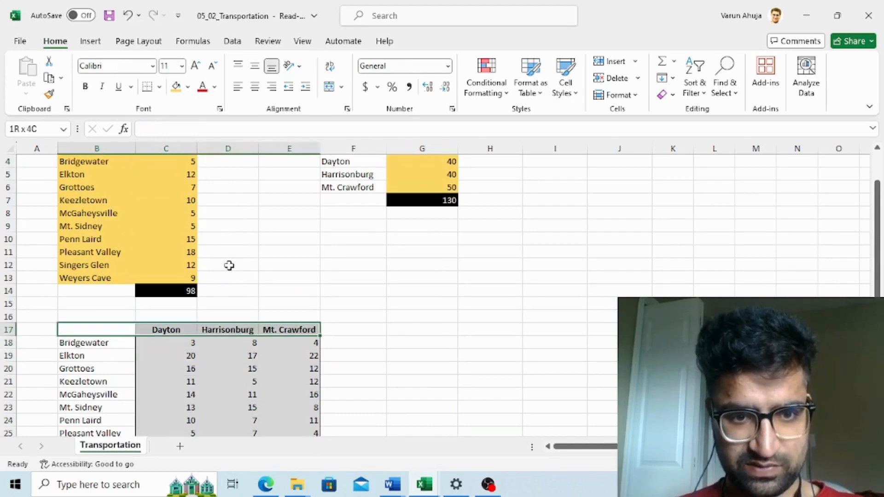
key(shift+Down)
key(shift+Down)
key(shift+Down)
key(shift+Down)
key(shift+Down)
key(shift+Down)
key(shift+Down)
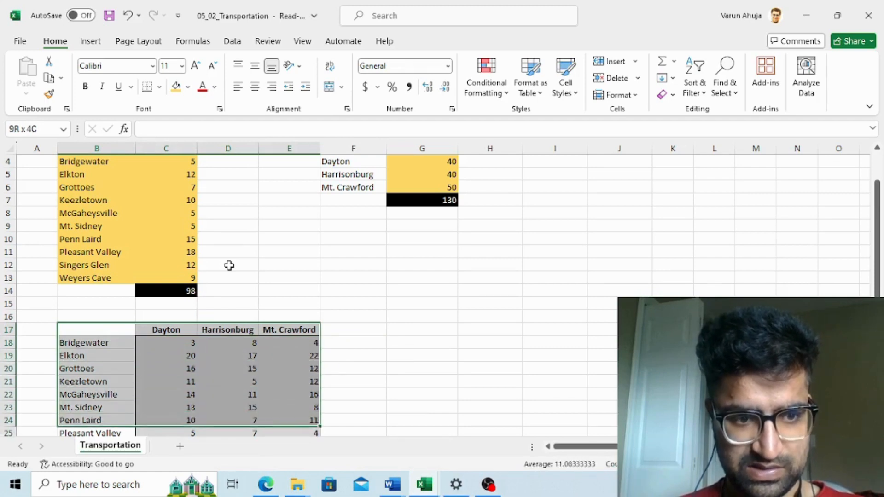
key(shift+Down)
key(shift+Down)
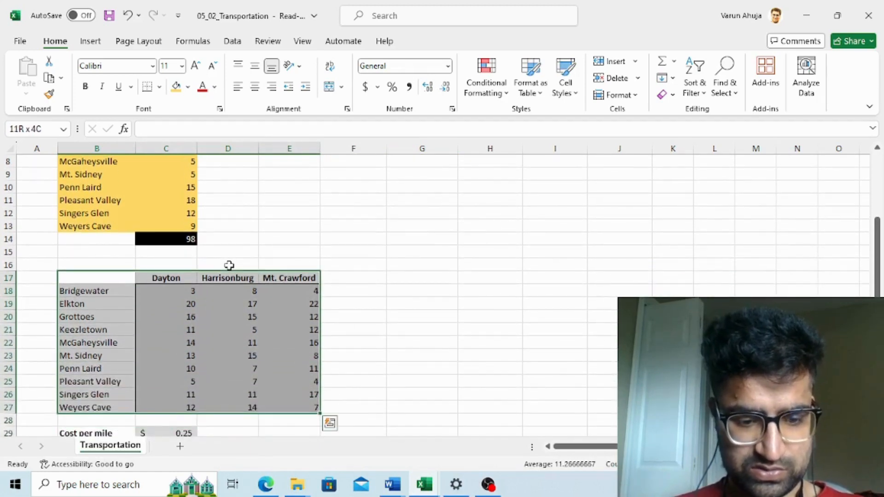
key(ctrl+c)
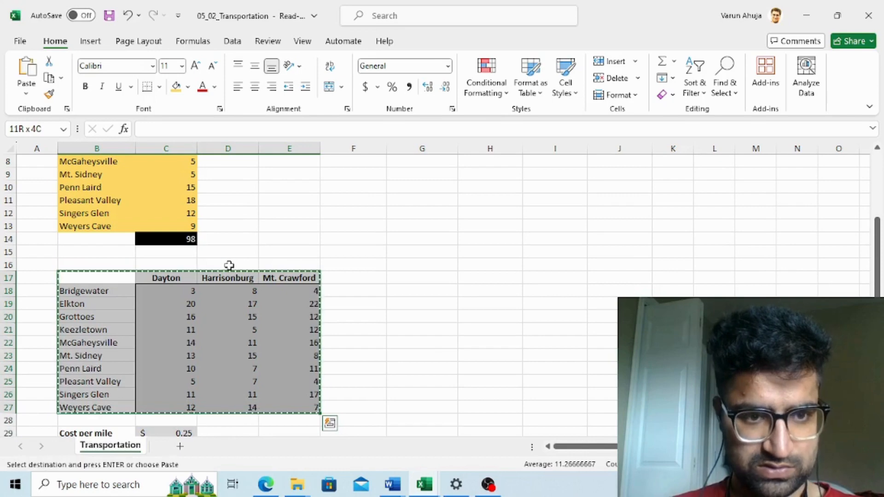
Paste the copied distance table beside the original, starting at cell G17.
key(Right)
key(Right)
key(Right)
key(Right)
key(Right)
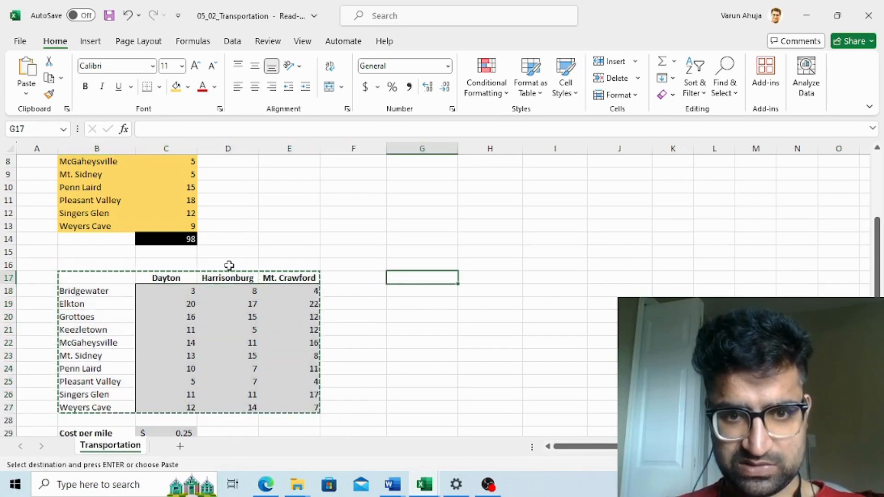
key(ctrl+v)
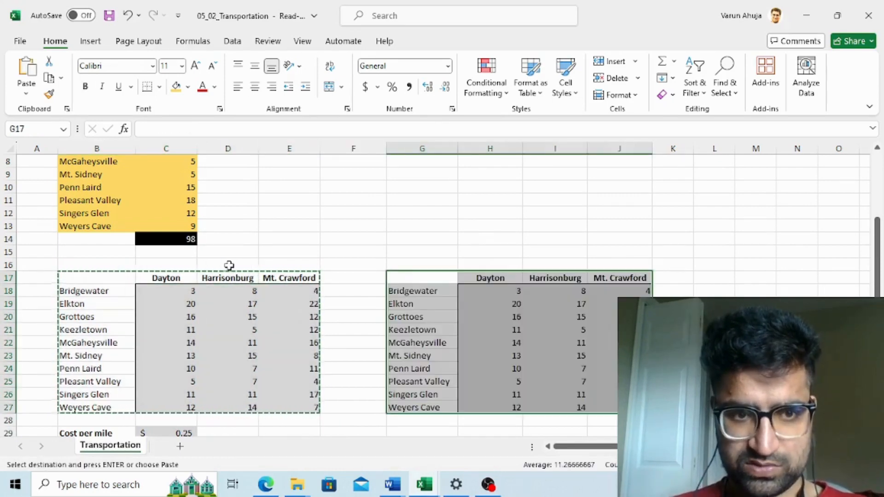
Title the pasted table "Outbound Transport" in cell G16 and make the title bold.
key(Up)
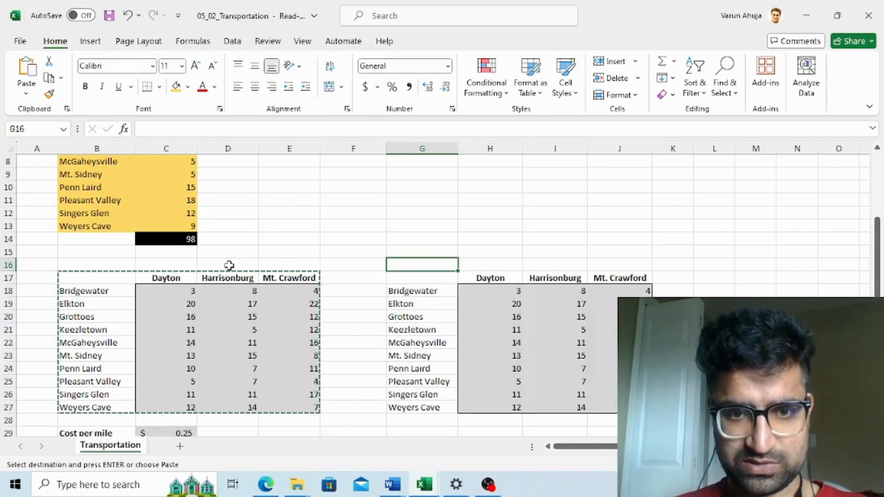
text(Outboudn)
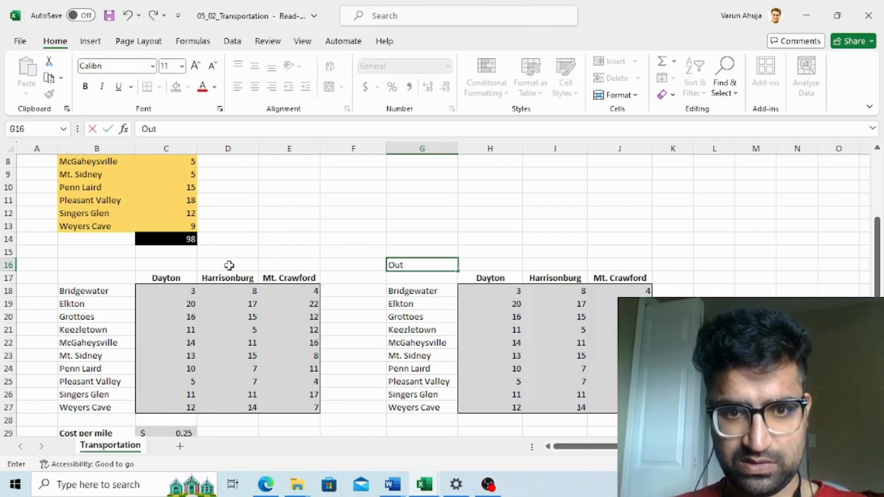
key(BackSpace)
key(BackSpace)
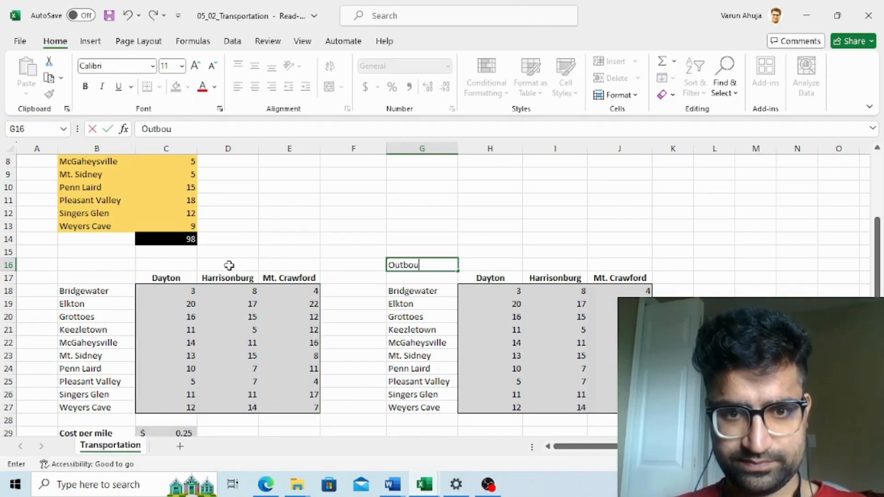
text(nd Tra)
text(nspo)
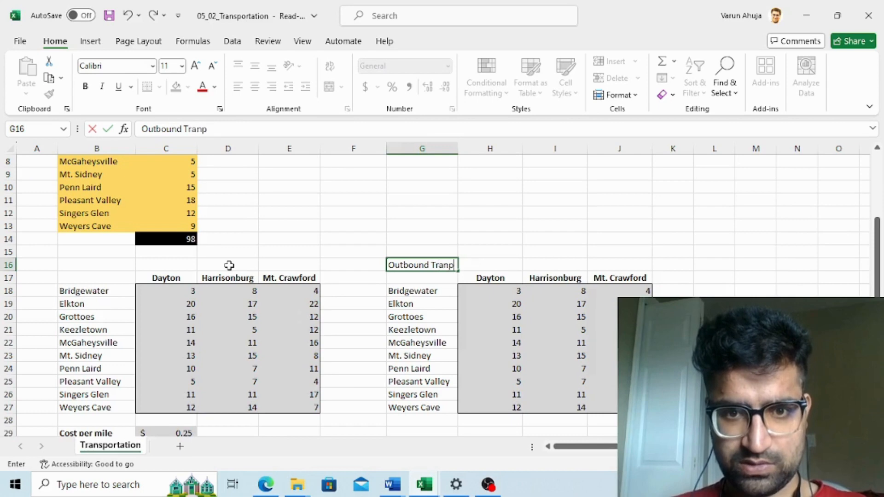
text(rt)
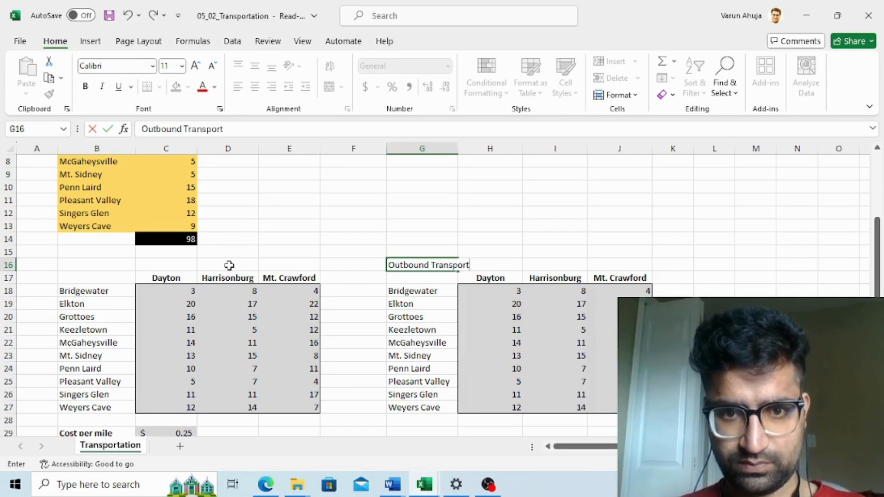
key(ctrl+Return)
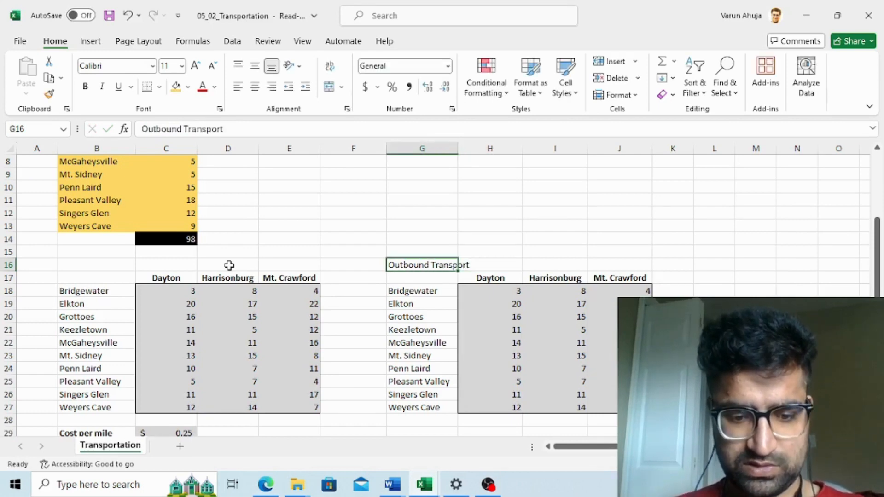
key(ctrl+b)
Fill all the shipment cells H18:J27 of the Outbound Transport table with the value 1.
key(Down)
key(Down)
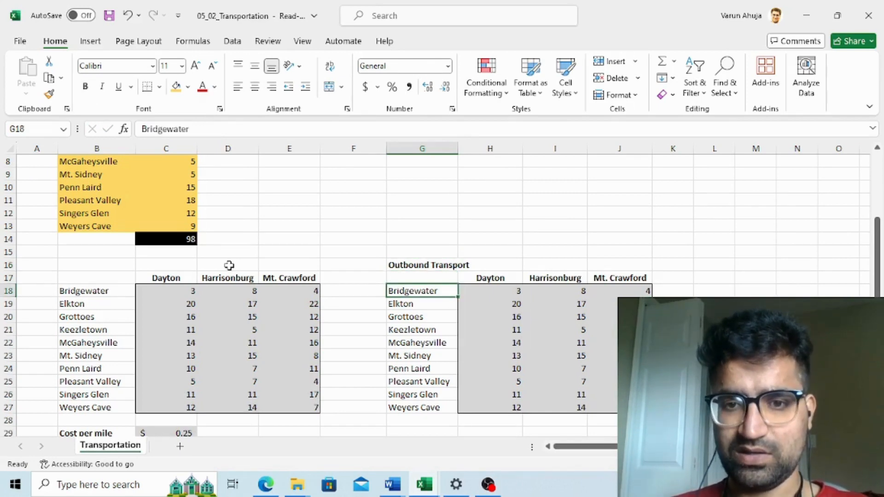
key(Down)
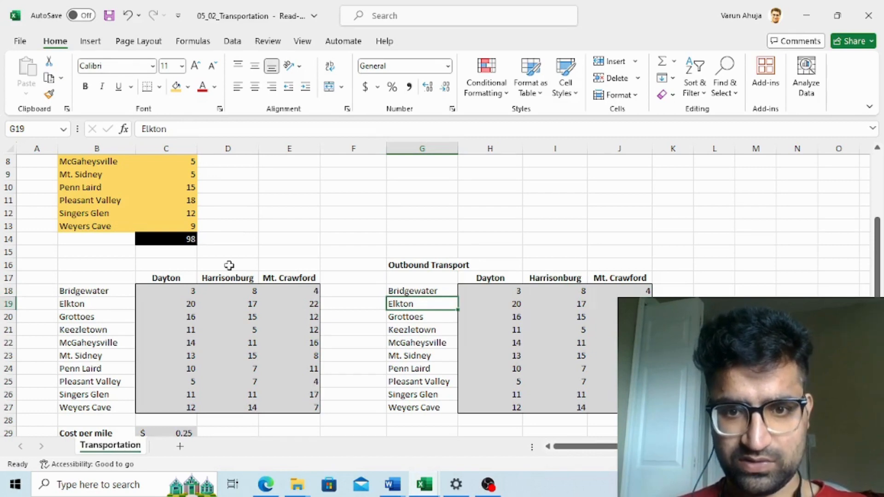
key(Right)
key(Up)
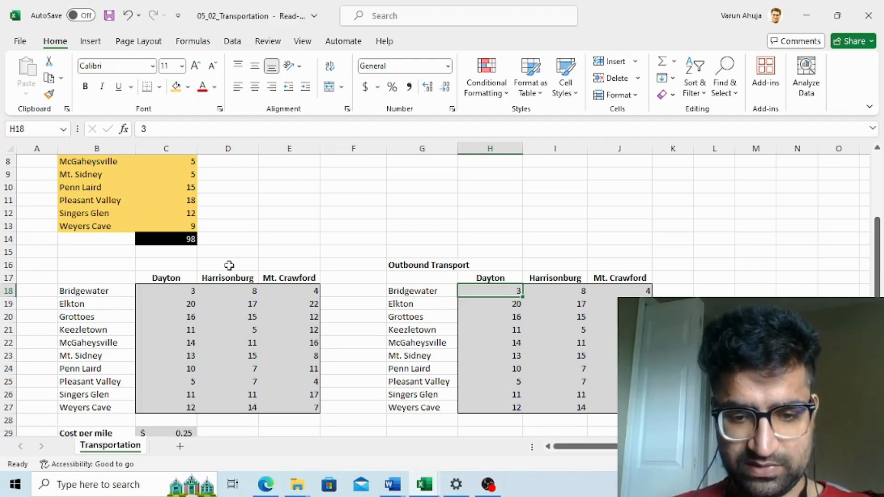
key(shift+Right)
key(shift+Right)
key(shift+Down)
key(shift+Down)
key(shift+Down)
key(shift+Down)
key(shift+Down)
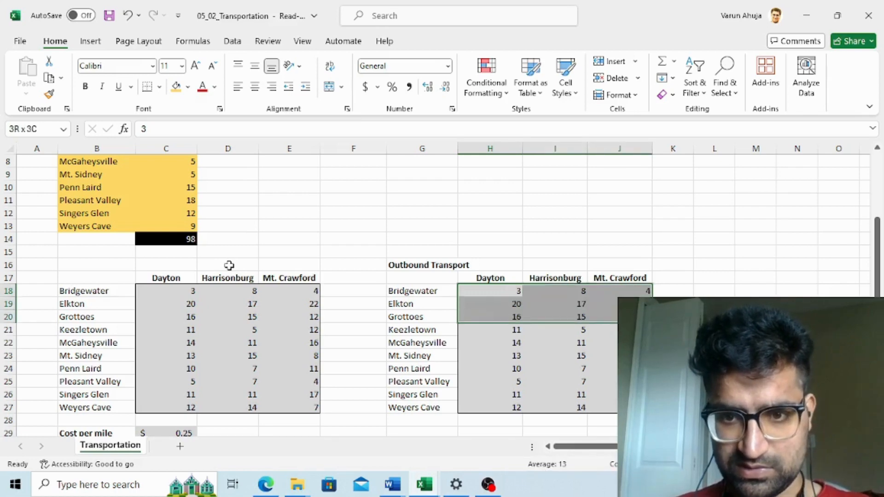
key(shift+Down)
key(shift+Down)
key(shift+Down)
key(shift+Down)
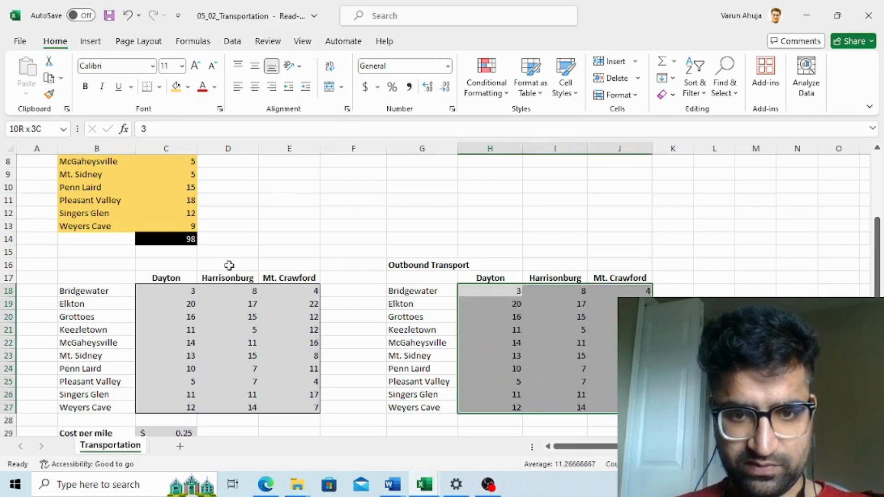
text(1)
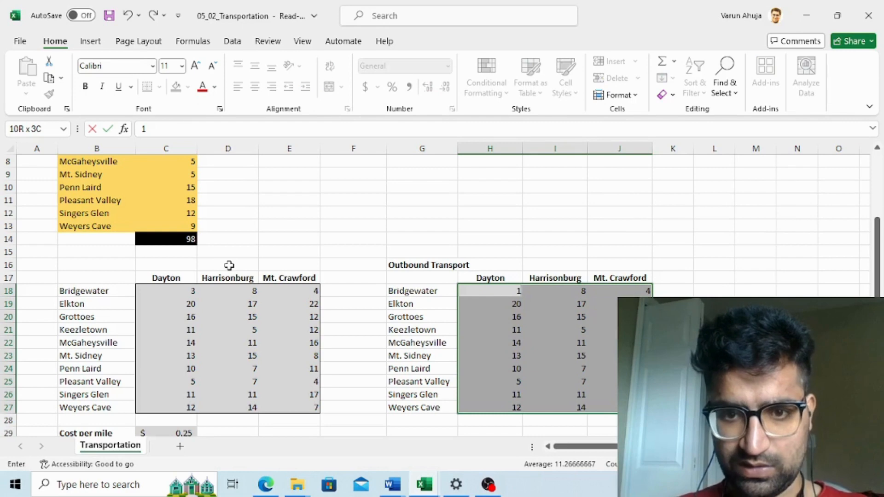
key(ctrl+Return)
Review the Outbound Transport values down to the Total Cost cell and compare the Bridgewater–Dayton cells C18 and H18.
key(Down)
key(Up)
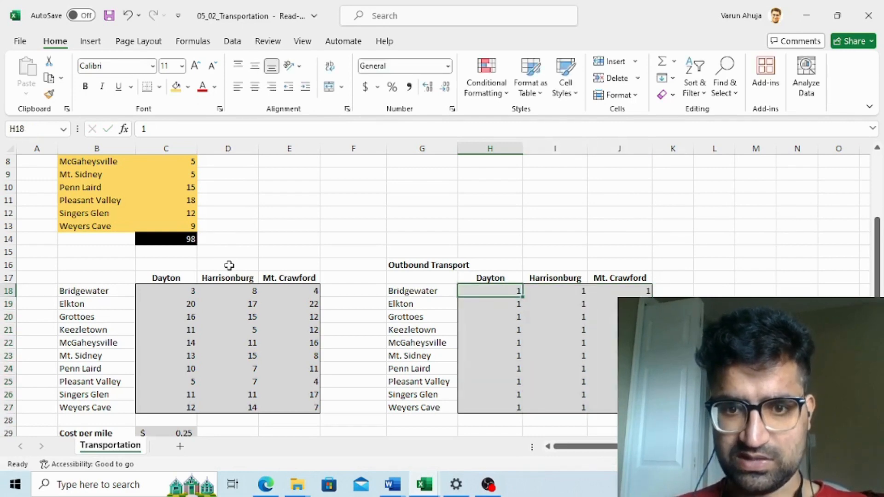
key(Down)
key(Down)
key(Up)
key(Up)
key(Up)
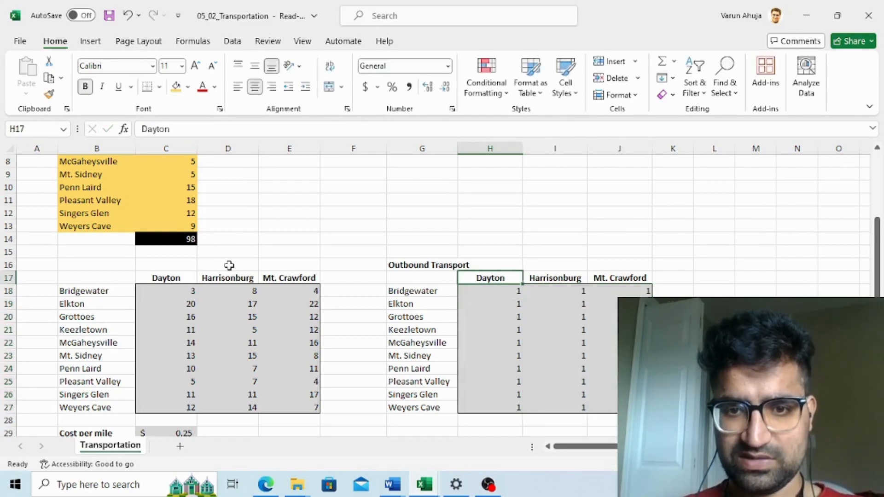
key(Down)
key(Down)
key(Up)
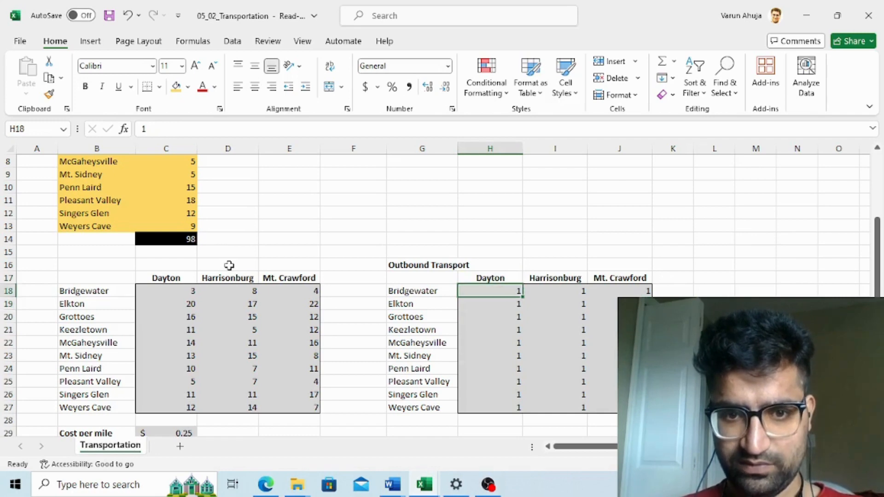
key(Up)
key(Down)
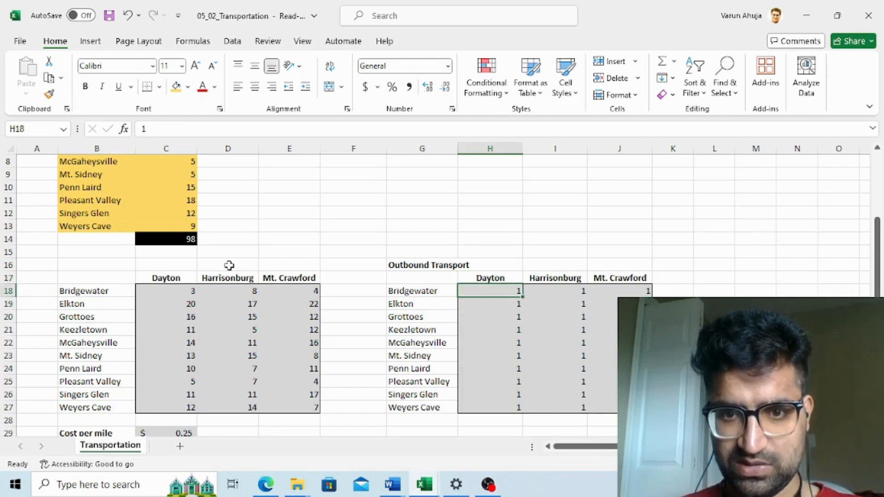
key(Right)
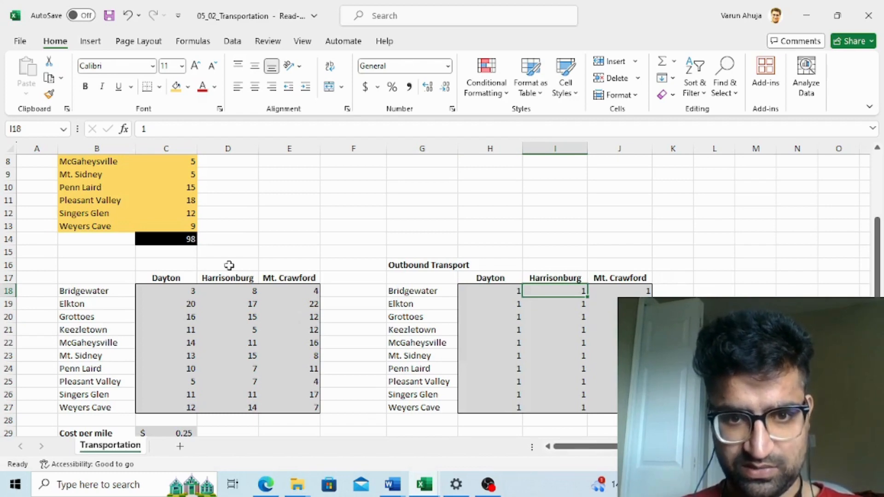
key(Down)
key(ctrl+Down)
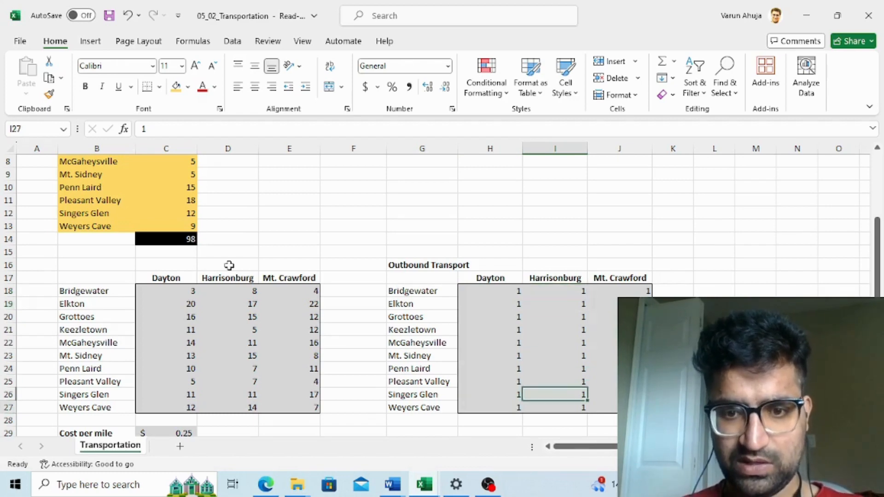
key(Down)
key(Down)
key(Down)
key(Left)
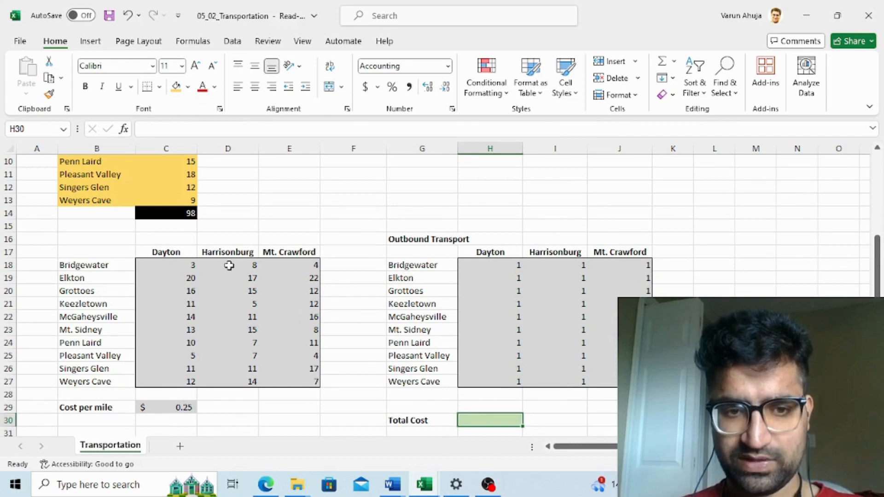
click(184, 265)
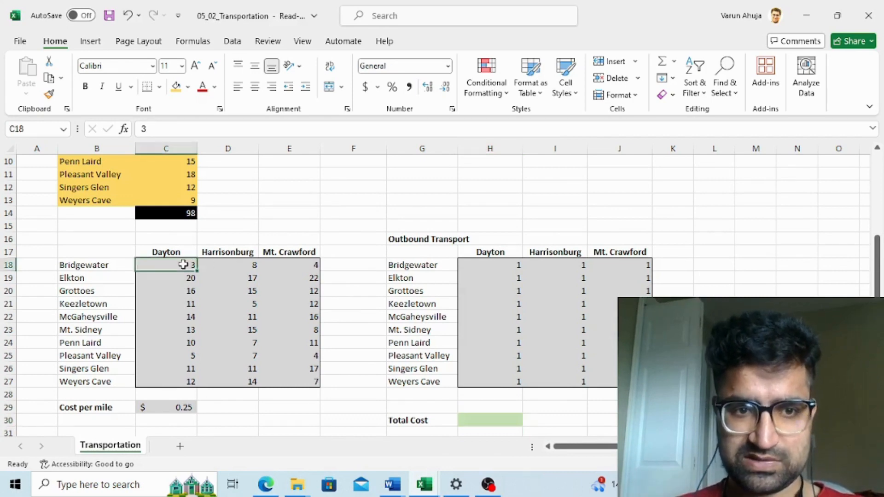
click(487, 265)
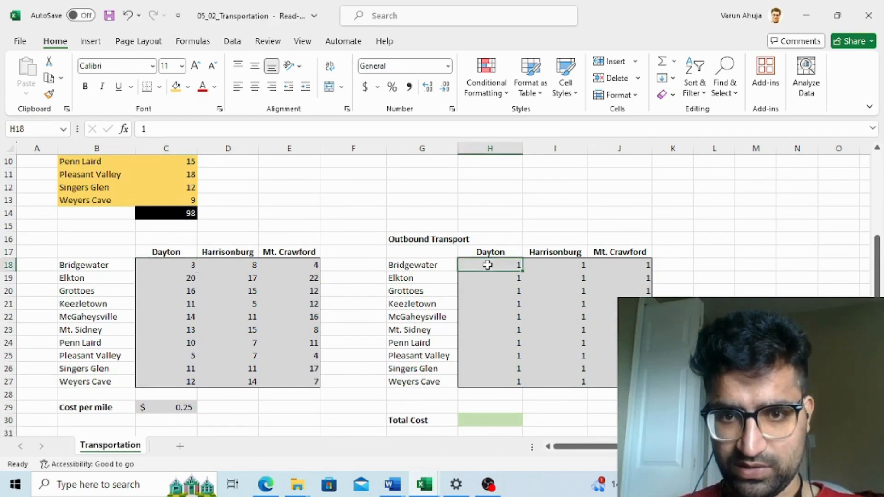
Start a SUMPRODUCT formula in the Total Cost cell H30 with the distance range C18:E27 as its first array.
click(472, 420)
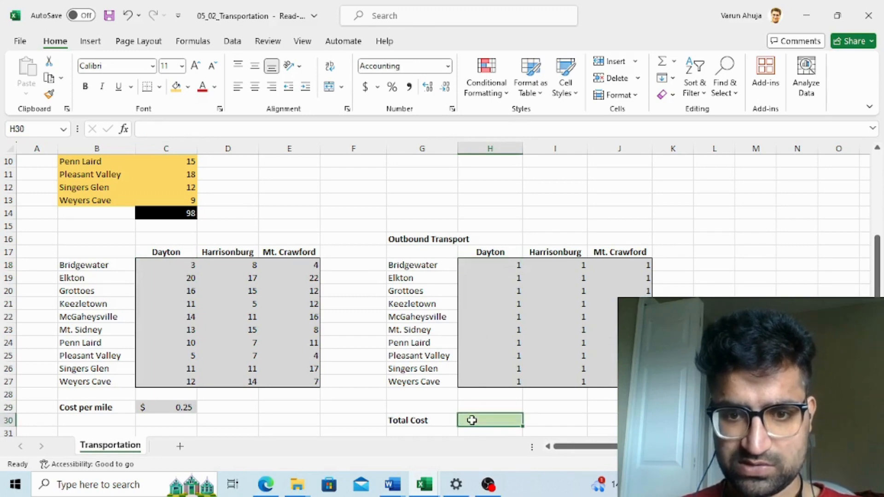
text(=)
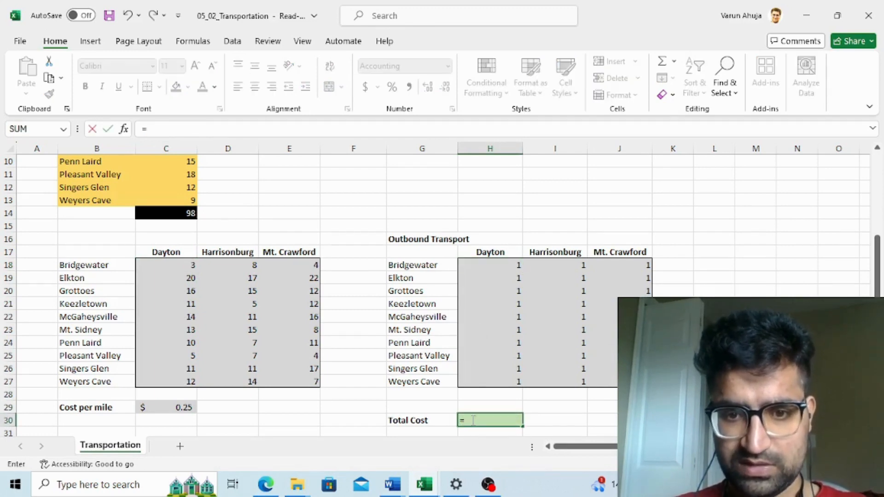
text(su)
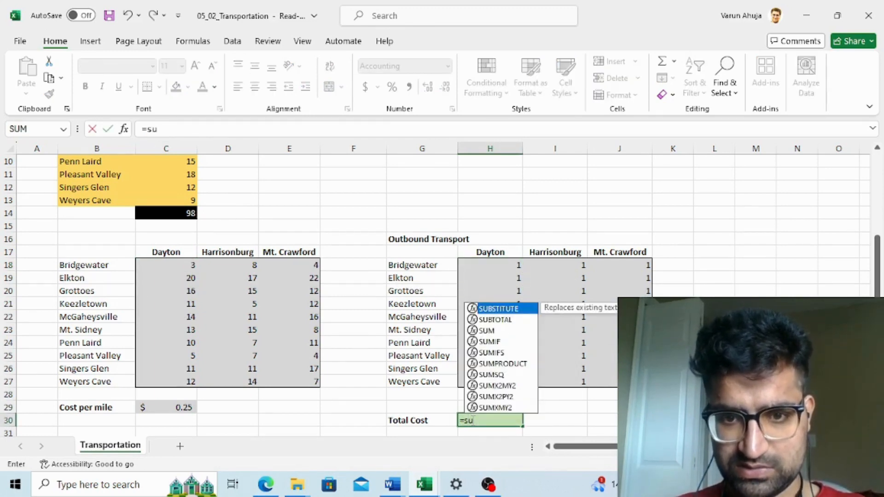
key(Down)
key(Down)
key(Down)
key(Down)
key(Down)
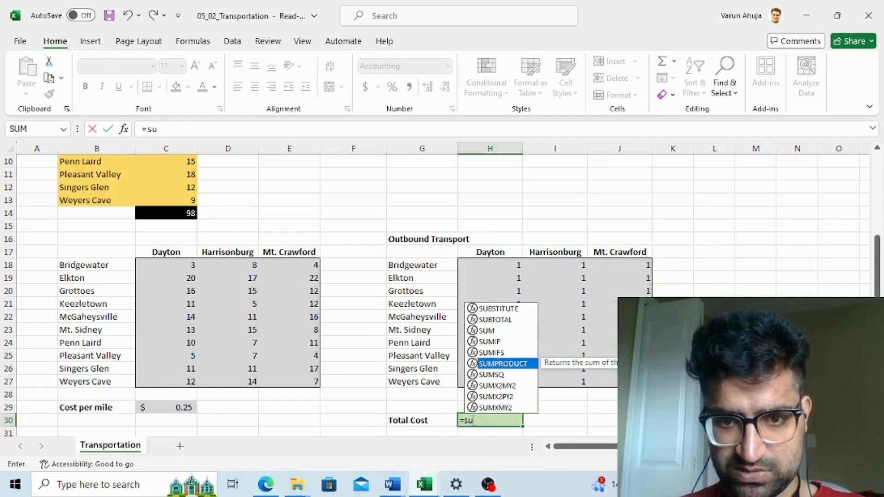
key(Tab)
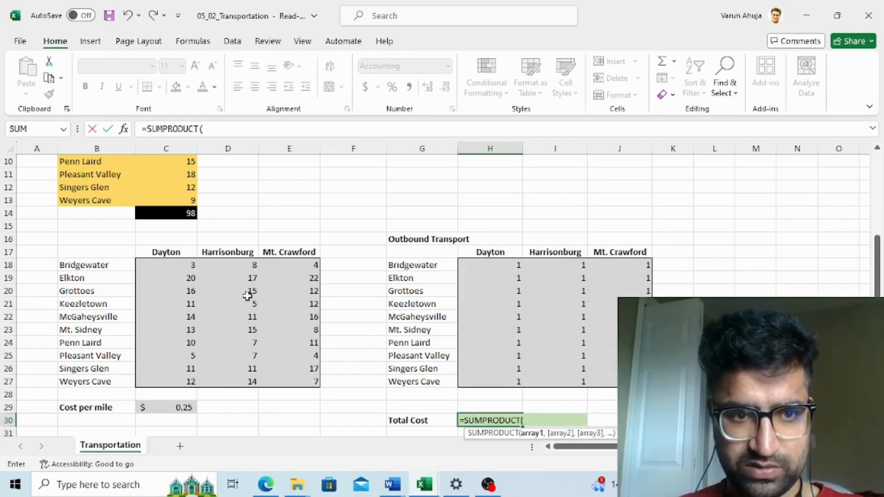
click(185, 263)
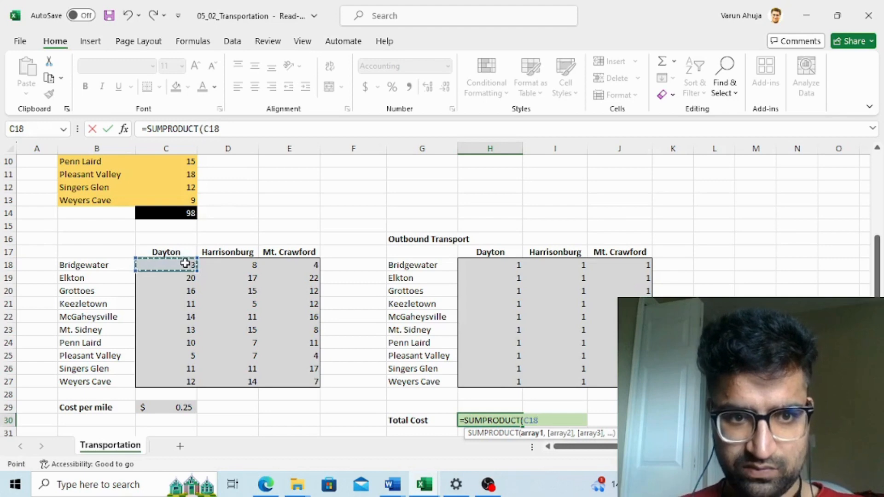
key(shift+Right)
key(shift+Right)
key(shift+Down)
key(shift+Down)
key(shift+Down)
key(shift+Down)
key(shift+Down)
key(shift+Down)
key(shift+Down)
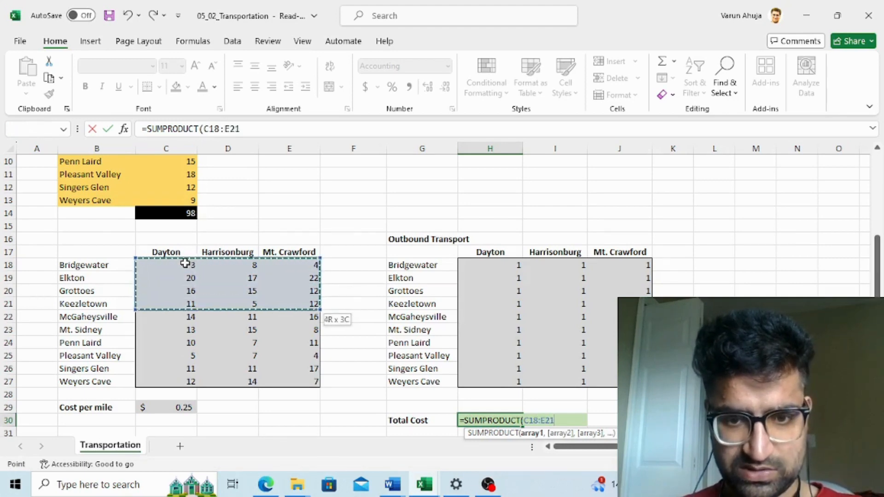
key(shift+Down)
key(shift+Down)
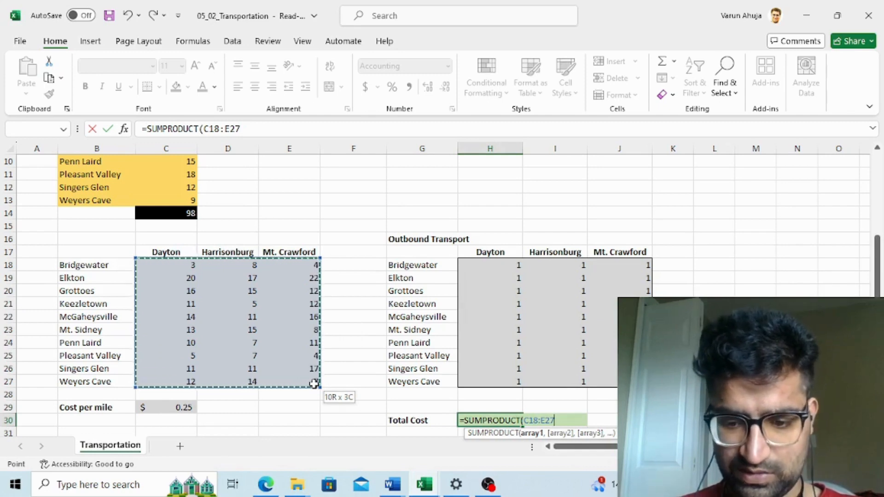
Add the Outbound Transport range H18:J27 as the second SUMPRODUCT array and close the function.
text(,)
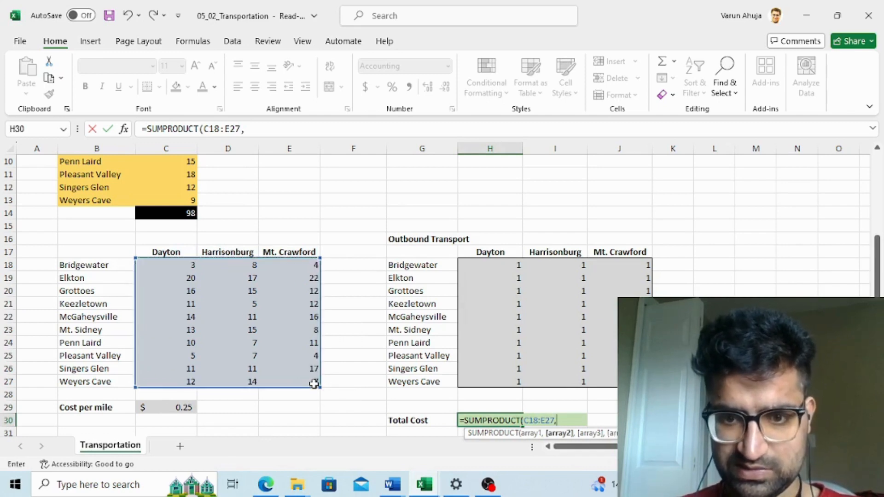
click(502, 265)
key(shift+Right)
key(shift+Right)
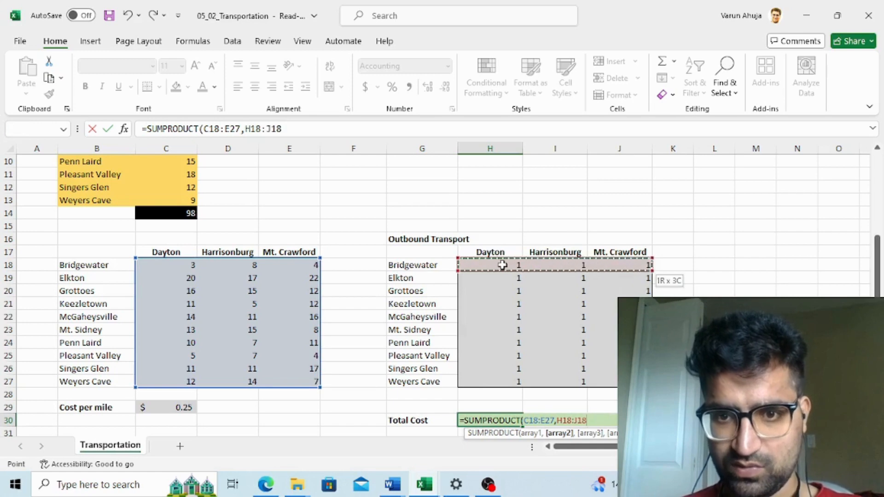
key(shift+Down)
key(shift+Down)
key(shift+Down)
key(shift+Down)
key(shift+Down)
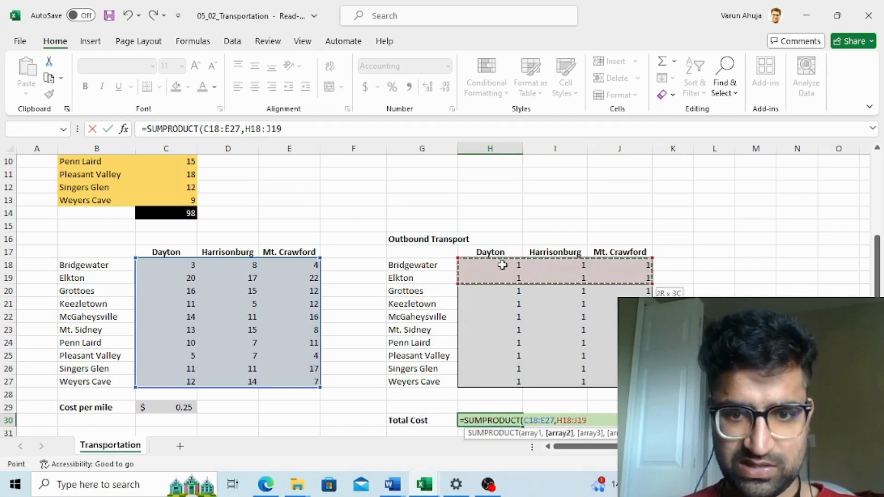
key(shift+Down)
key(shift+Down)
key(shift+Down)
key(shift+Down)
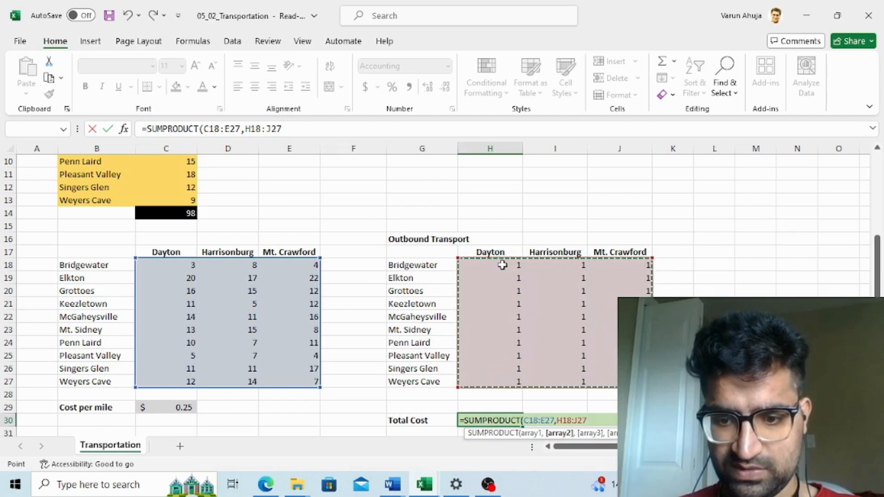
text())
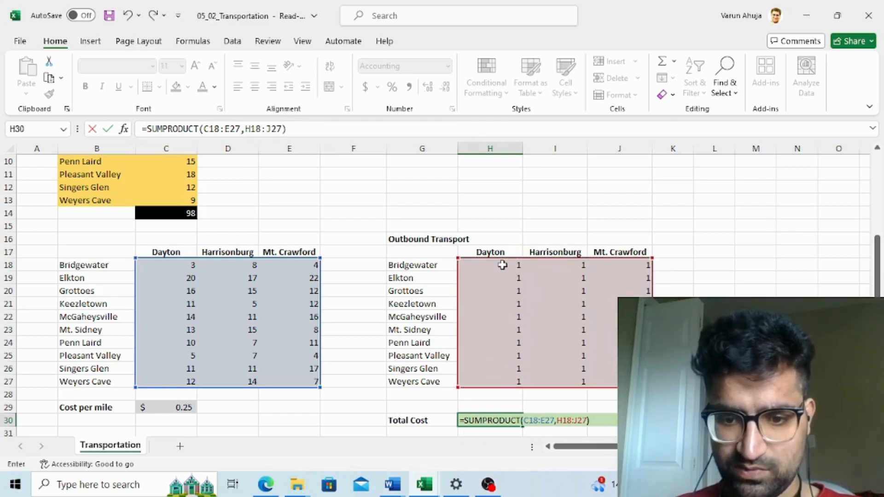
Multiply the SUMPRODUCT by the cost per mile in C29 and enter the Total Cost formula.
text(*)
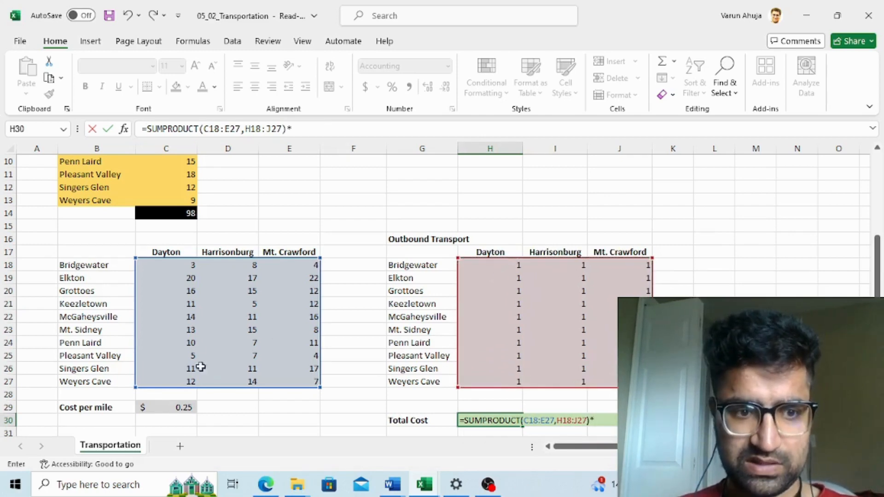
click(169, 406)
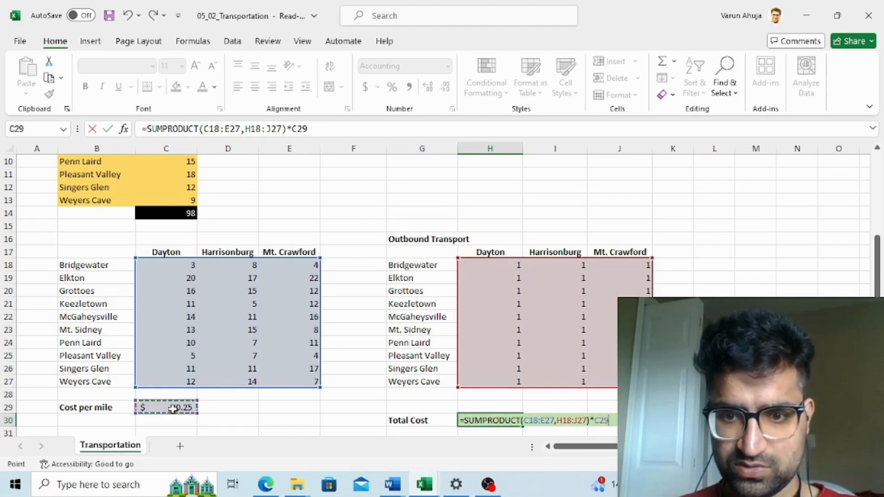
key(Return)
key(Up)
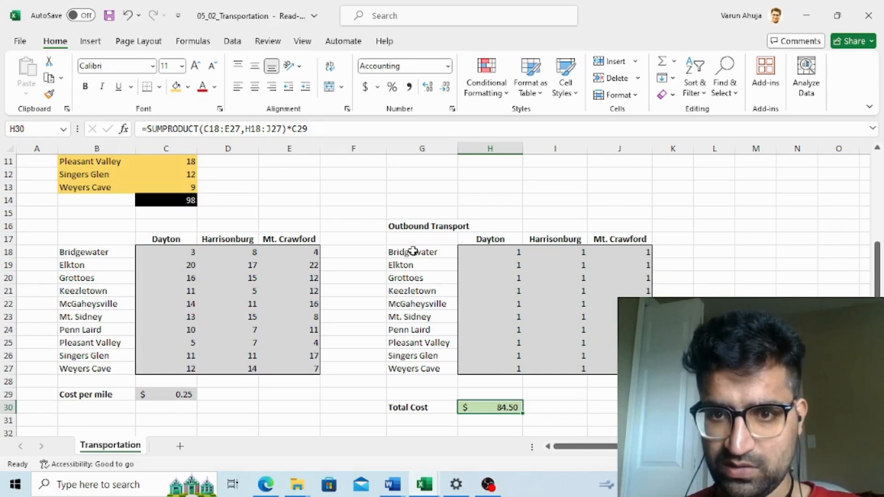
Review the Dayton shipment values in the Outbound Transport table from Total Cost up to the Bridgewater row.
key(Down)
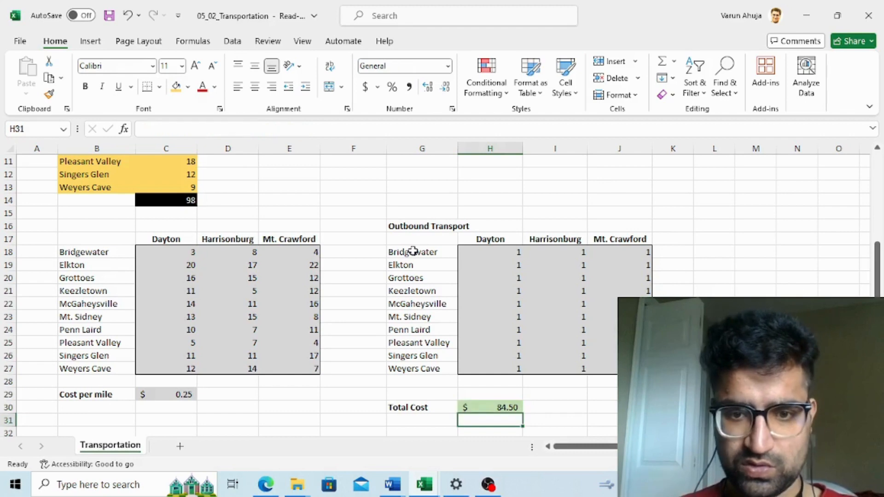
key(Up)
key(Up)
key(Up)
key(Up)
key(Up)
key(Up)
key(Up)
key(Up)
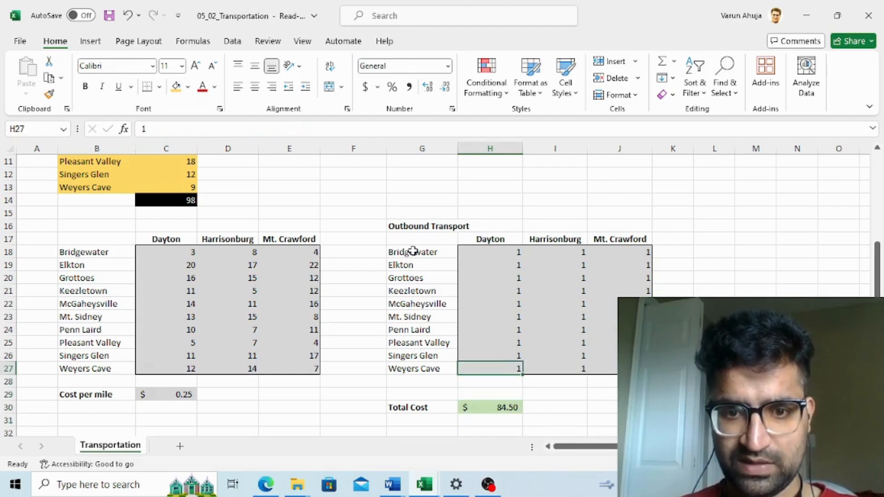
key(Up)
key(Up)
key(Up)
key(Up)
key(Up)
key(Up)
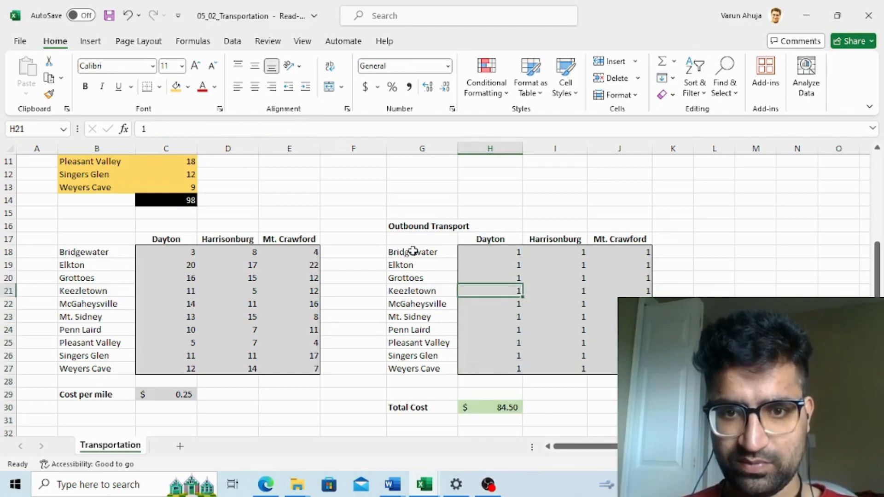
key(Down)
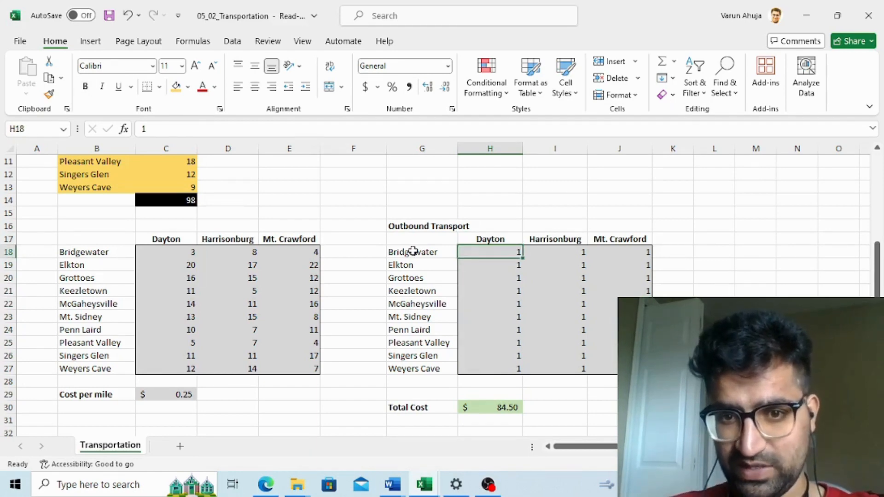
Copy the Bakery and Capacity table F3:G6 without its total row.
key(Up)
key(Up)
key(Up)
key(Up)
key(Up)
key(Up)
key(Up)
key(Up)
key(Up)
key(Up)
key(Up)
key(Up)
key(Up)
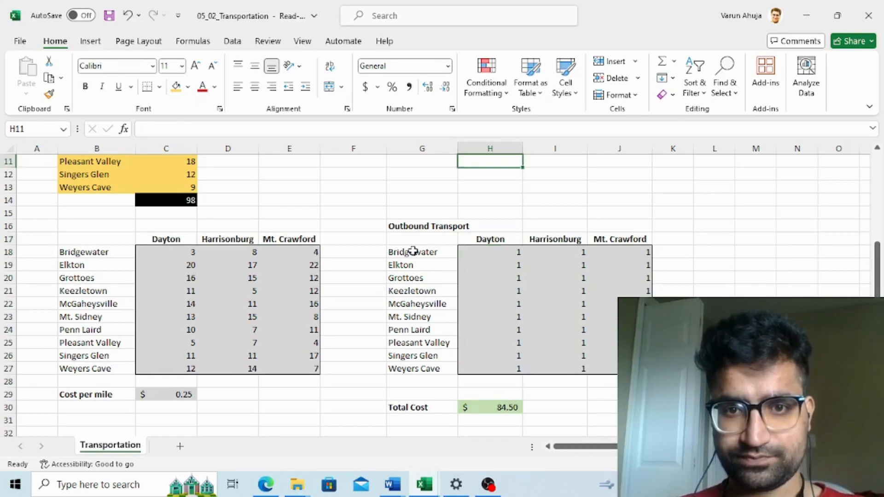
key(Up)
key(Up)
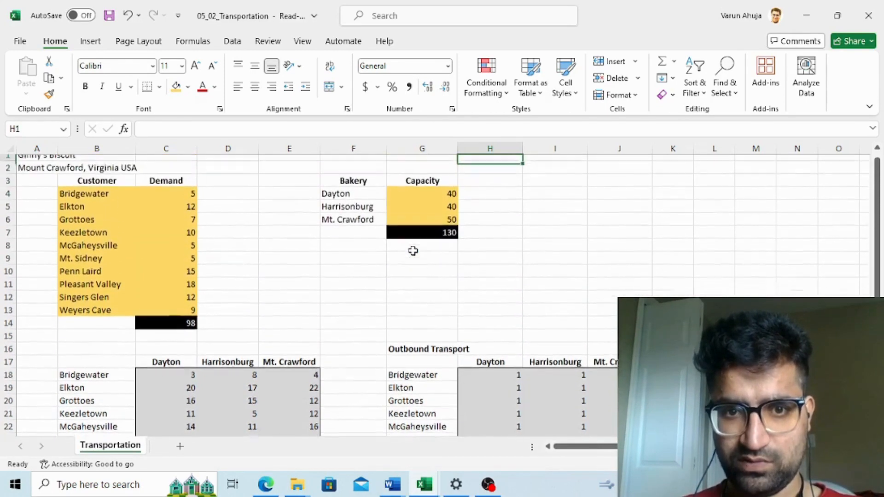
key(Left)
key(Left)
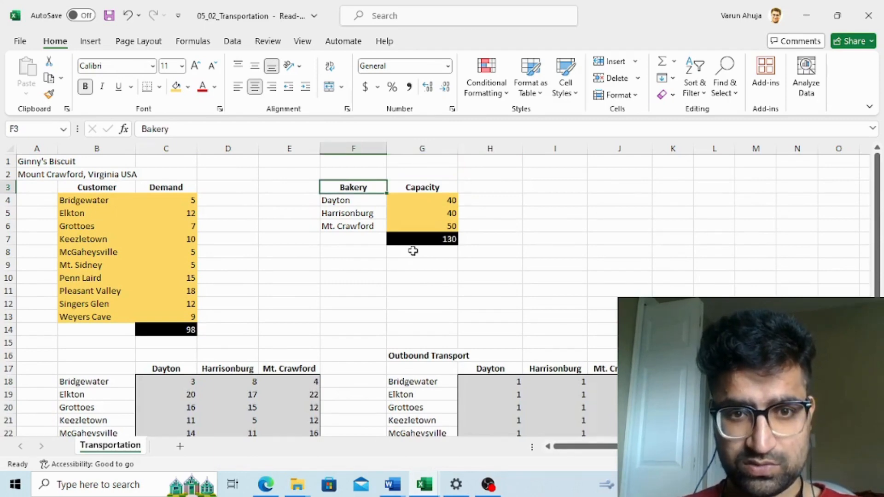
key(shift+Right)
key(shift+Down)
key(shift+Down)
key(shift+Down)
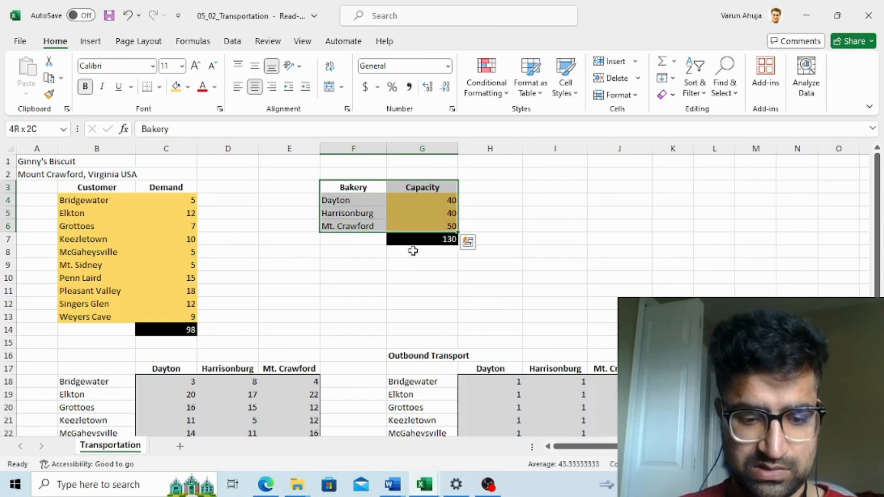
key(ctrl+c)
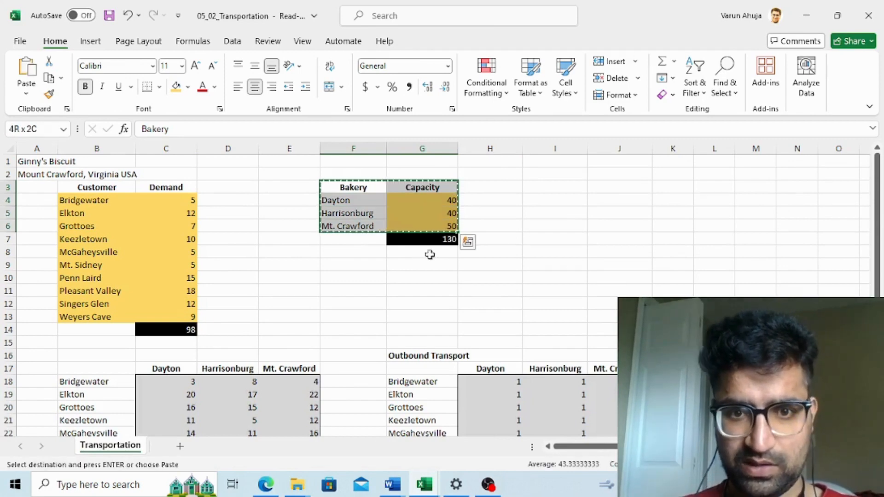
Paste the copied bakery capacity table at cell G9 in transposed orientation.
click(415, 262)
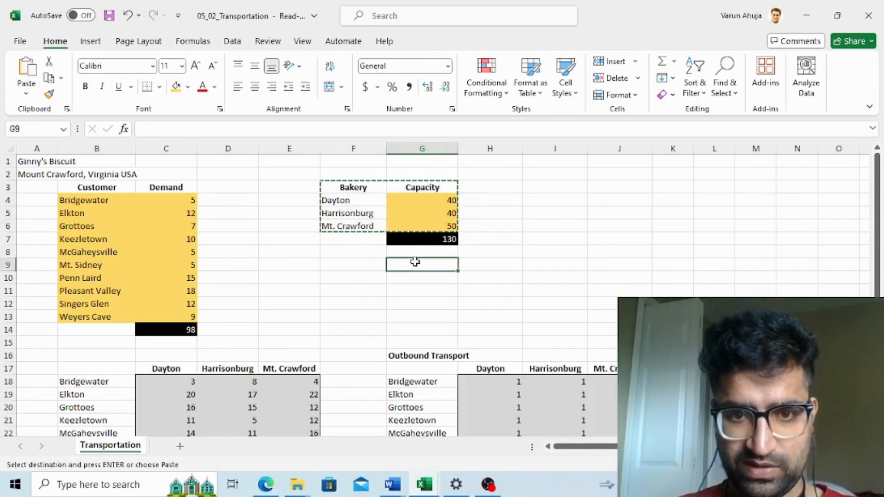
key(ctrl+v)
click(548, 322)
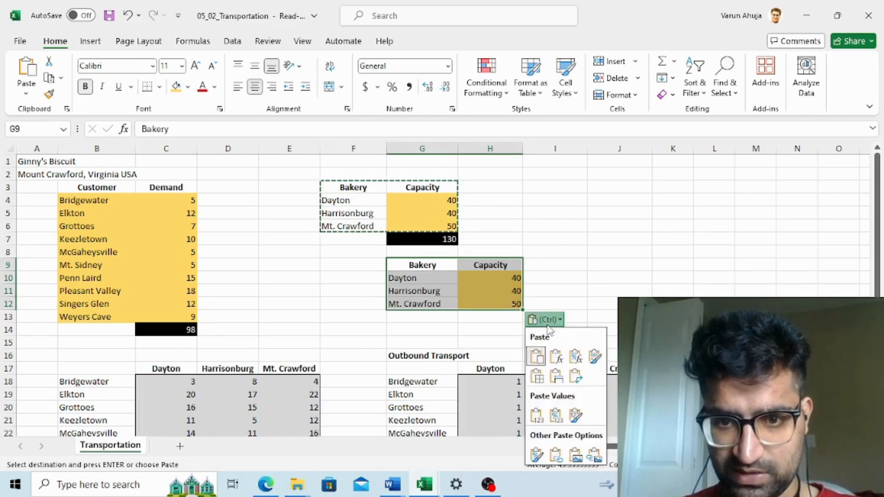
click(577, 378)
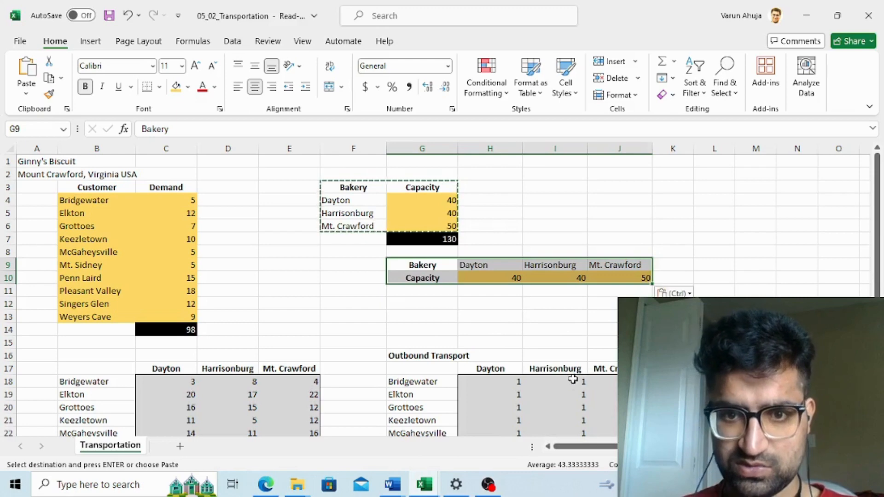
Examine how the transposed bakery capacities in row 10 line up with the columns of the Outbound Transport table.
click(536, 309)
key(Up)
key(Up)
key(Up)
key(Up)
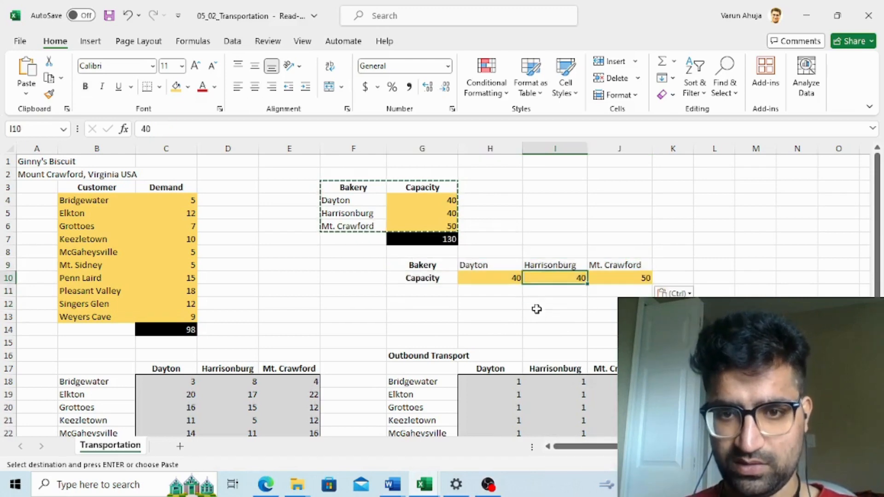
key(Left)
key(Down)
key(Down)
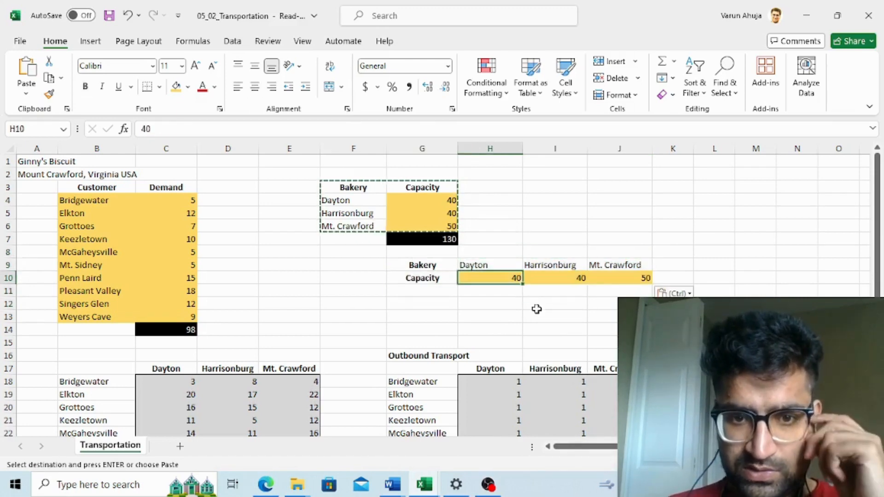
key(Down)
key(Down)
key(Down)
key(Down)
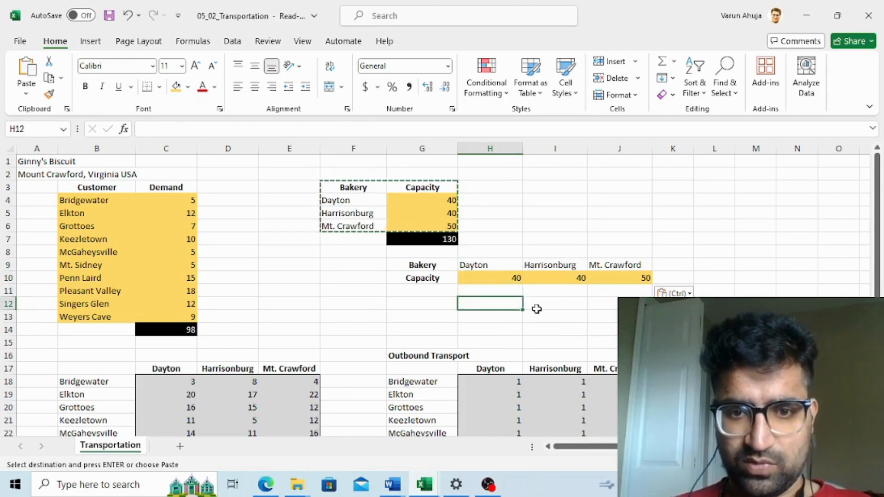
key(Down)
key(Down)
key(Down)
key(Down)
key(Down)
key(Down)
key(Down)
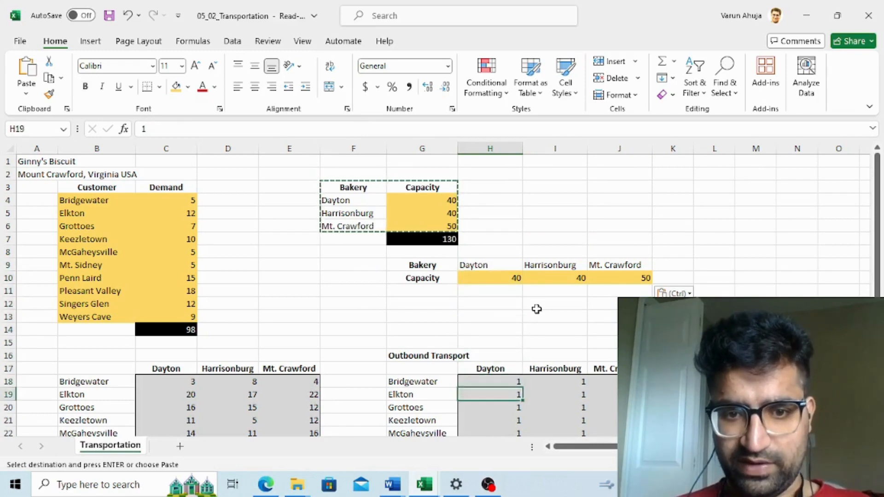
key(Down)
key(Down)
key(Down)
key(Down)
key(Down)
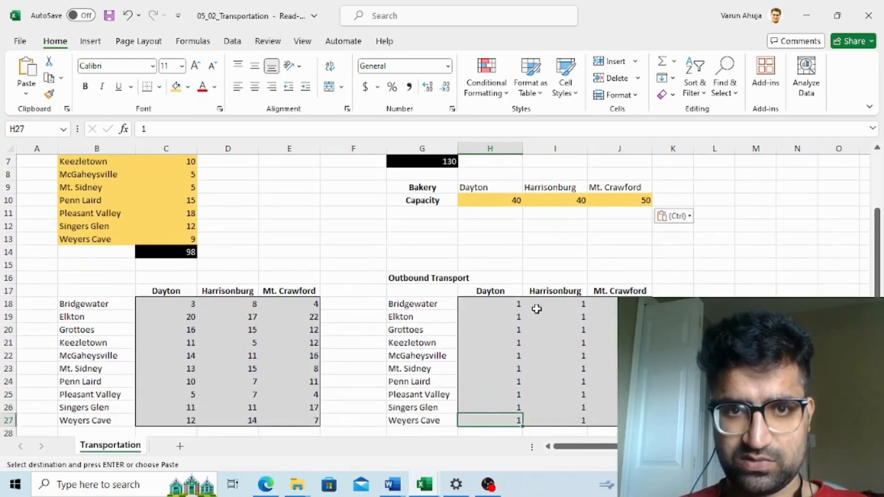
key(Up)
key(Up)
key(Up)
key(Up)
key(Up)
key(Up)
key(Up)
key(Up)
key(Up)
key(Up)
key(Up)
key(Up)
key(Up)
key(Up)
key(Up)
key(Up)
key(Up)
key(Up)
key(Up)
key(Up)
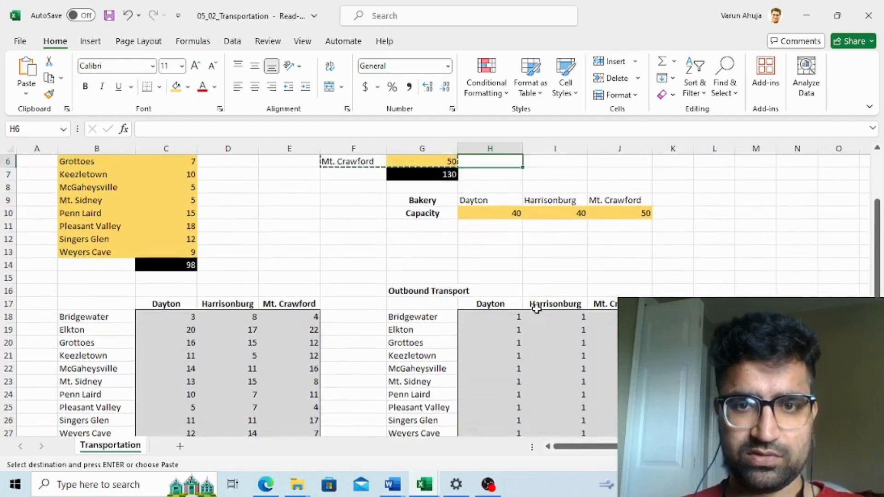
key(Up)
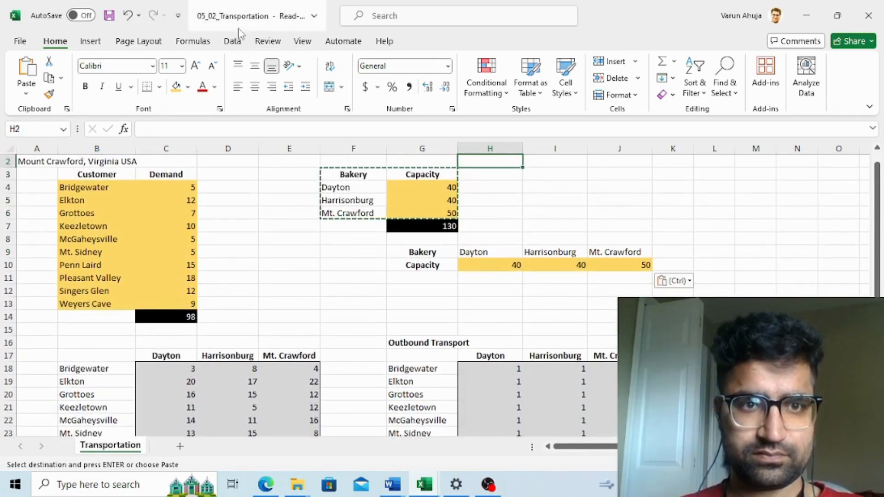
Open Solver and set its objective to minimize the Total Cost in cell H30.
click(233, 42)
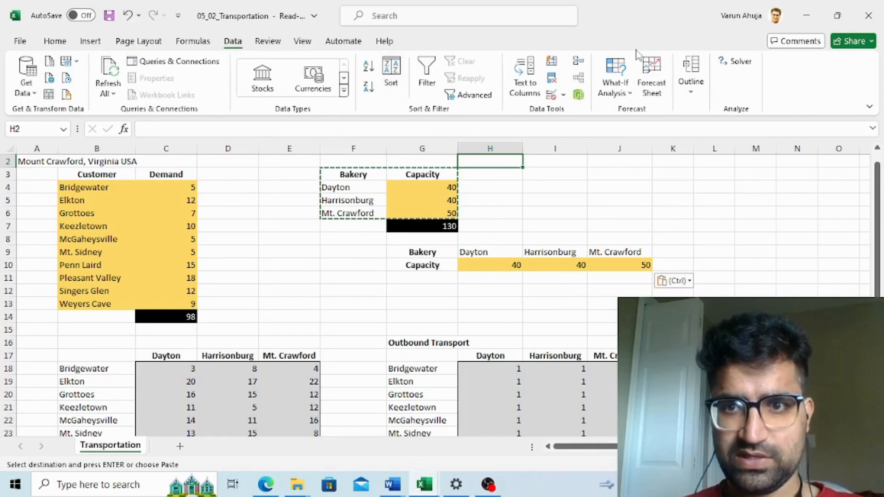
click(735, 61)
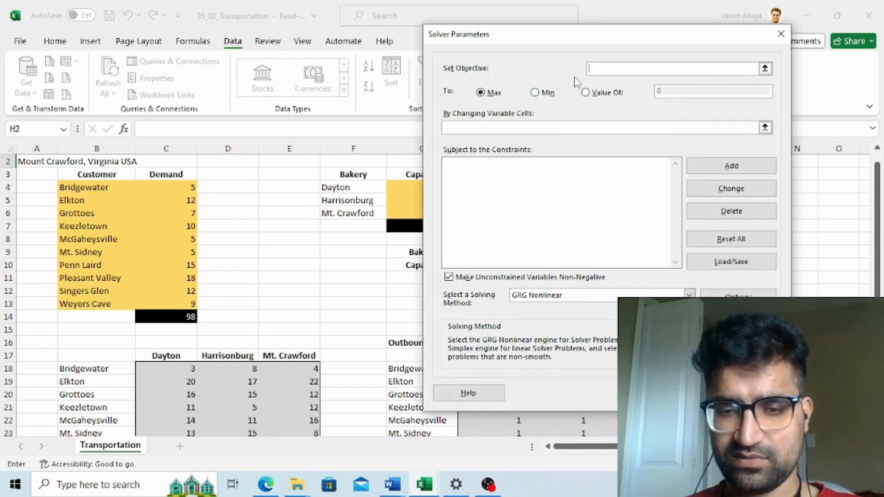
click(535, 93)
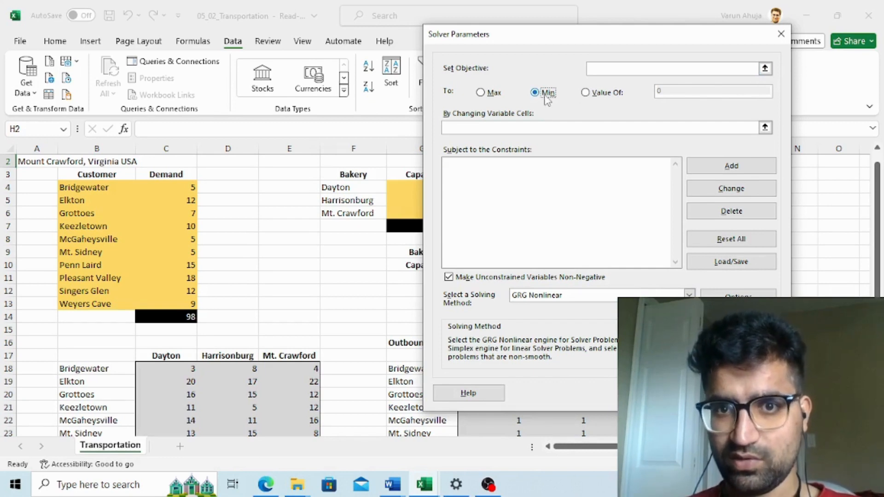
click(765, 70)
click(425, 223)
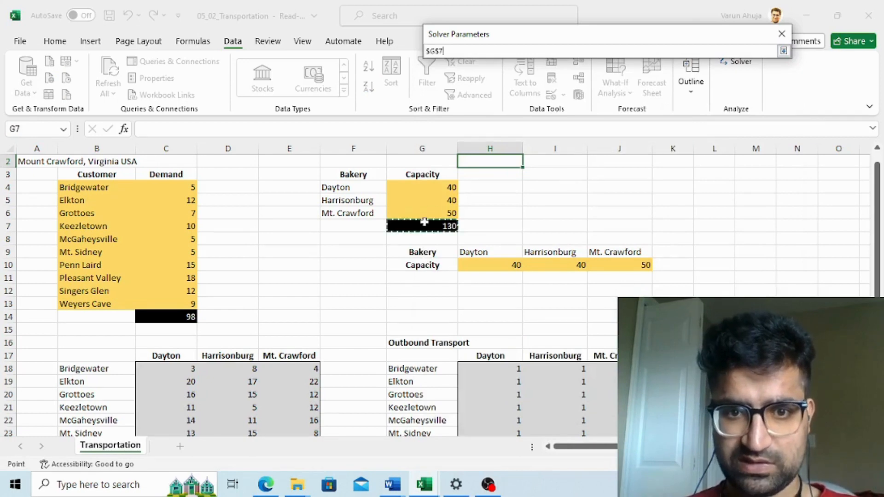
key(Down)
key(Down)
key(Down)
key(Down)
key(Down)
key(Down)
key(Down)
key(Down)
key(Down)
key(Down)
key(Down)
key(Down)
key(Down)
key(Down)
key(Down)
key(Down)
key(Down)
key(Down)
key(Down)
key(Down)
key(Down)
key(Down)
key(Down)
key(Down)
key(Down)
key(Down)
key(Down)
key(Down)
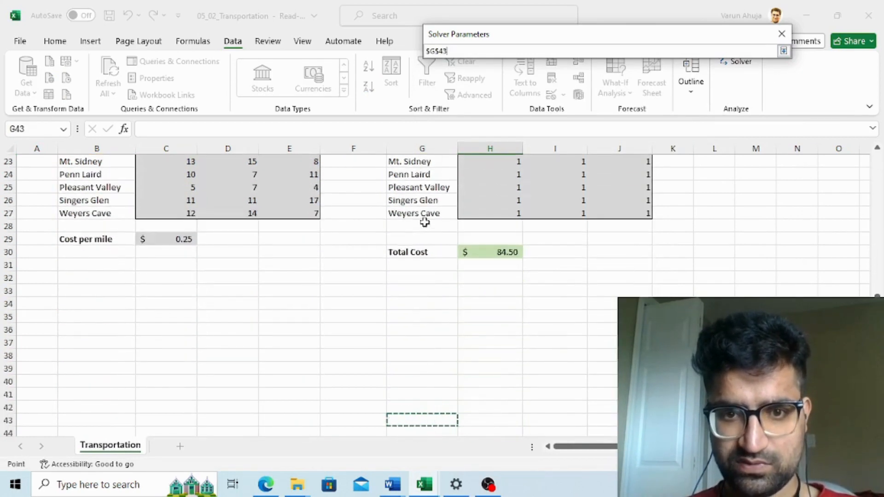
key(Up)
key(Up)
key(Up)
key(Up)
key(Up)
key(Up)
key(Up)
key(Up)
key(Up)
key(Up)
key(Up)
key(Up)
key(Up)
key(Right)
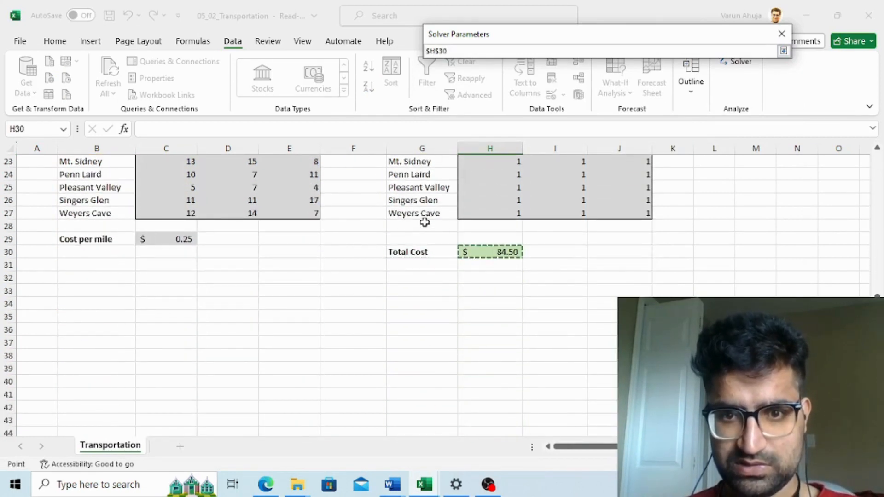
key(Return)
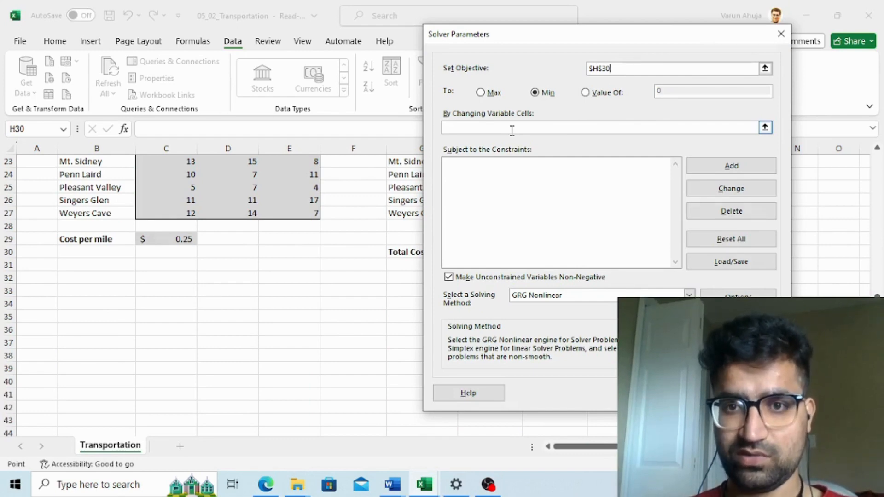
Set the Solver's changing variable cells to the Outbound Transport shipments in H18:J27.
click(765, 127)
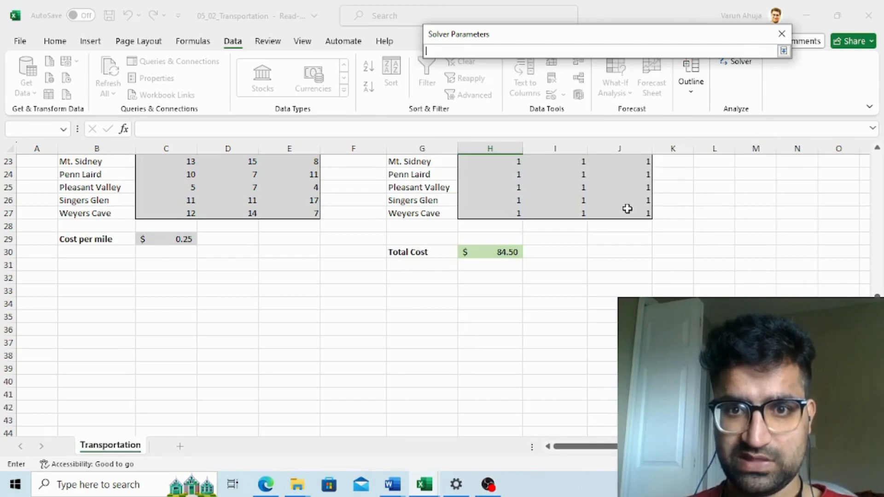
click(499, 190)
key(Up)
key(Up)
key(Up)
key(Up)
key(Up)
key(Up)
key(Up)
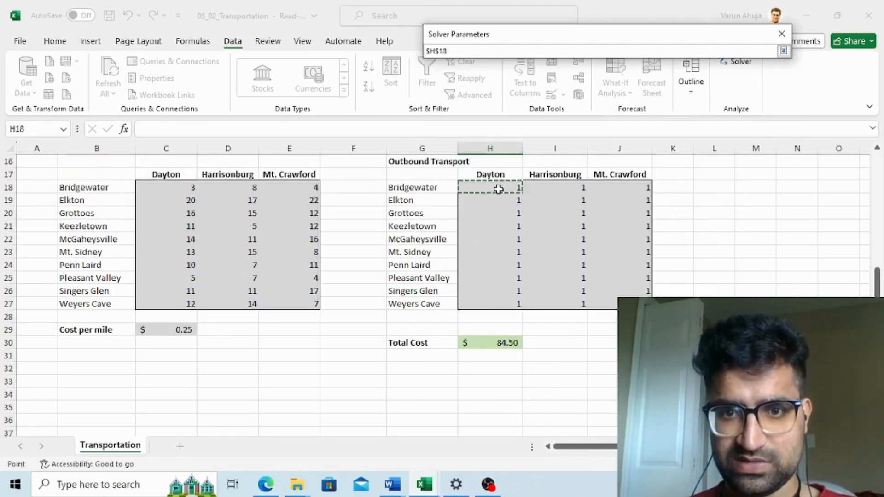
key(shift+Right)
key(shift+Right)
key(shift+Down)
key(shift+Down)
key(shift+Down)
key(shift+Down)
key(shift+Down)
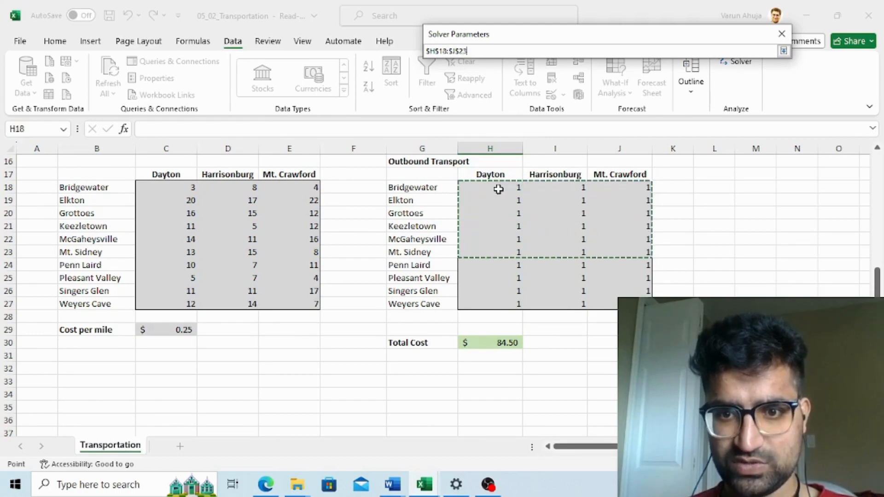
key(shift+Down)
key(shift+Down)
key(shift+Down)
key(shift+Down)
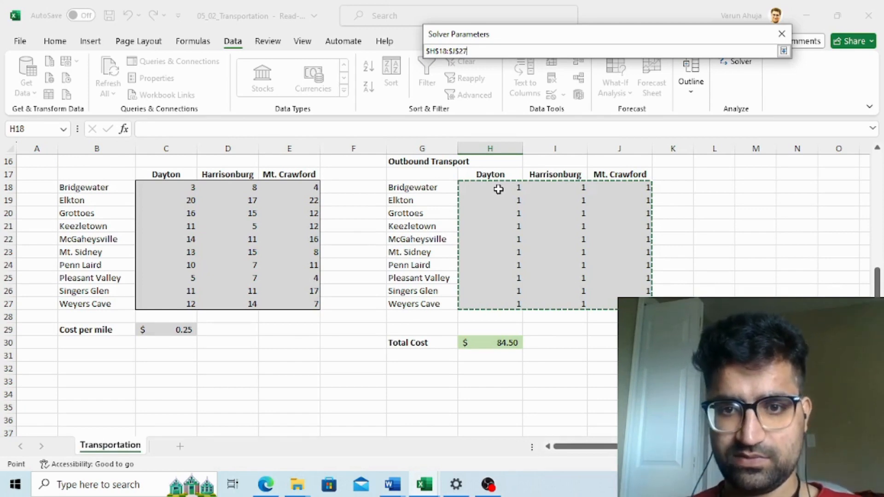
key(Return)
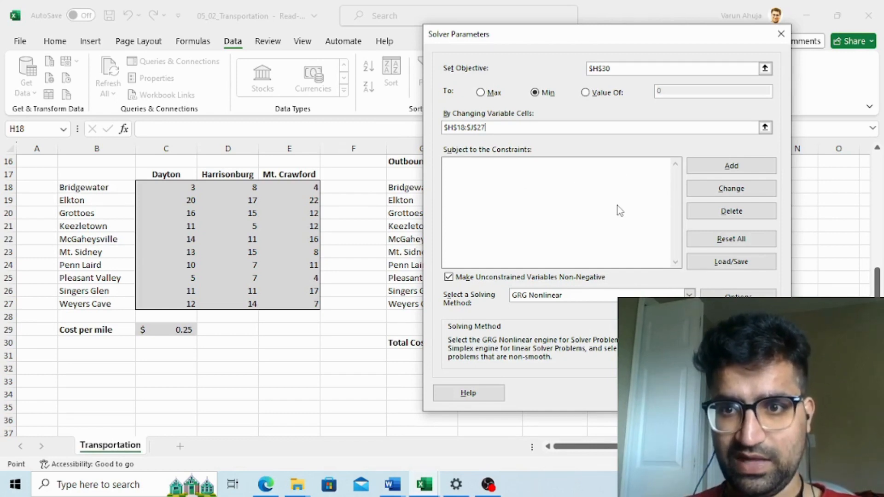
Add a Solver constraint requiring the Outbound Transport cells H18:J27 to be integer.
click(731, 166)
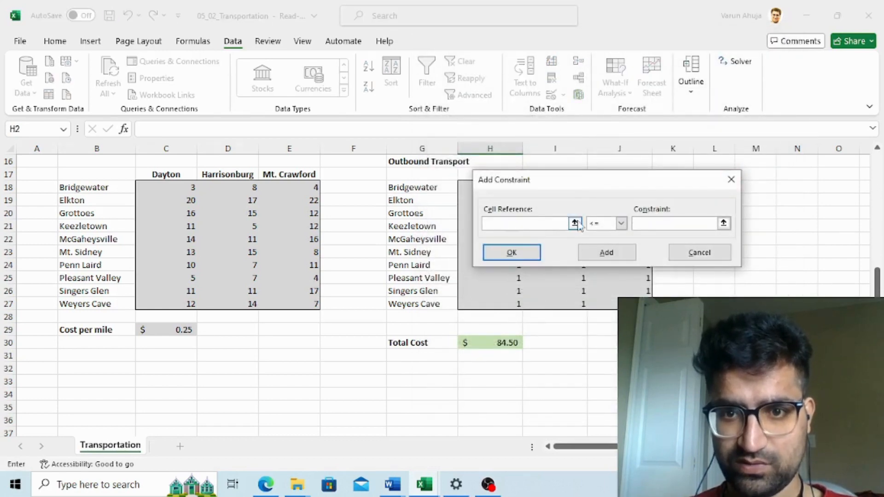
drag(582, 182, 589, 35)
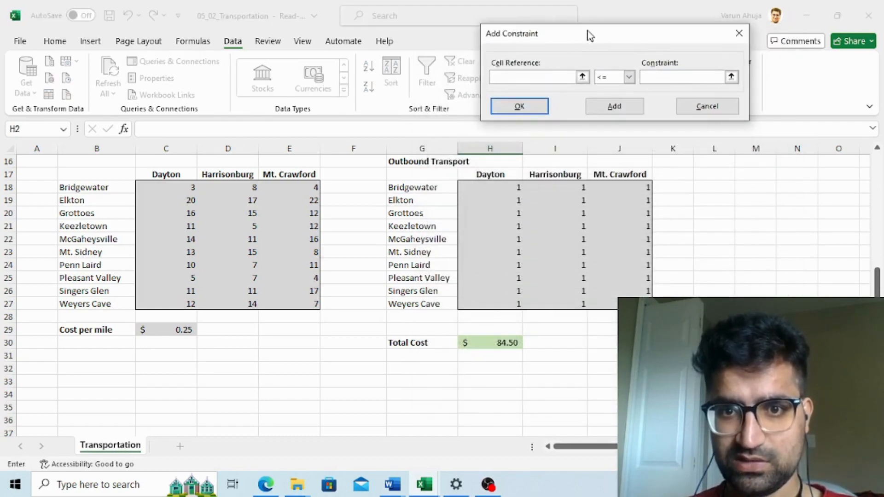
click(490, 187)
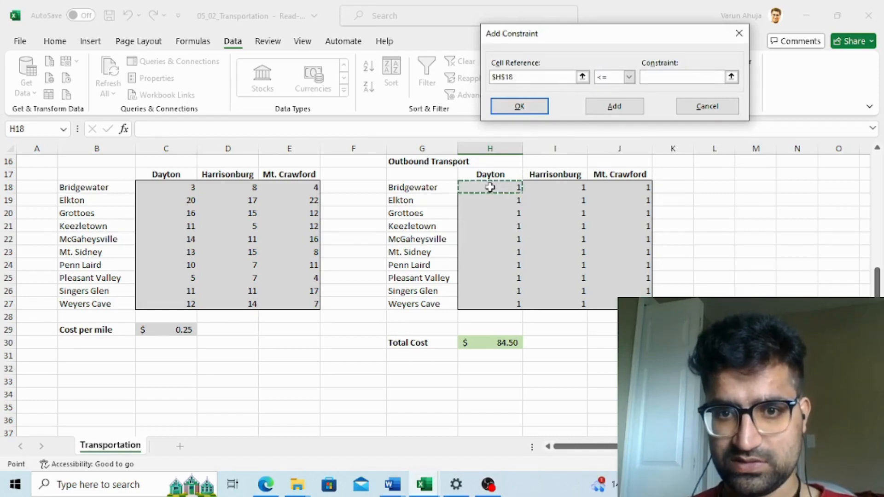
key(shift+Right)
key(shift+Right)
key(shift+Down)
key(shift+Down)
key(shift+Down)
key(shift+Down)
key(shift+Down)
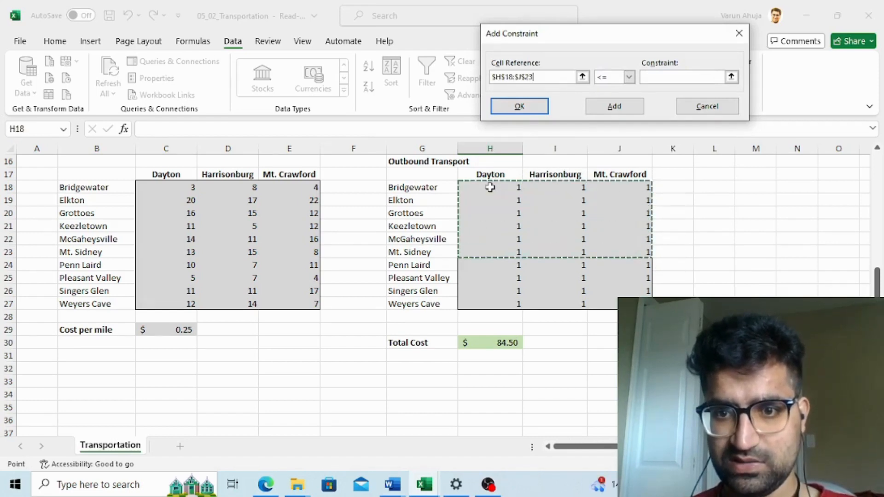
key(shift+Down)
key(shift+Down)
key(shift+Down)
key(shift+Down)
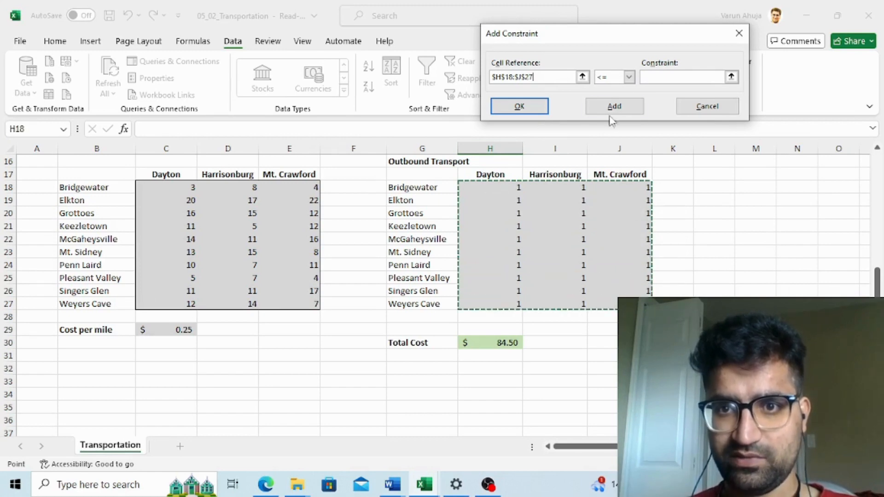
click(629, 77)
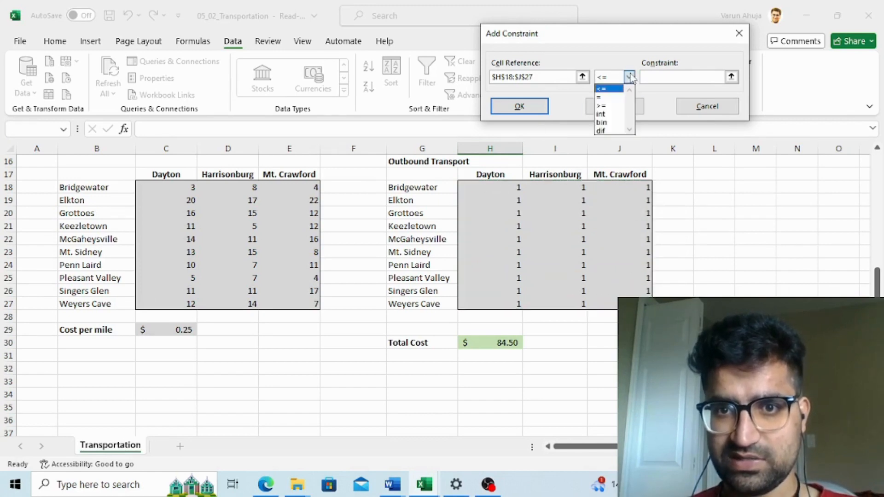
click(608, 114)
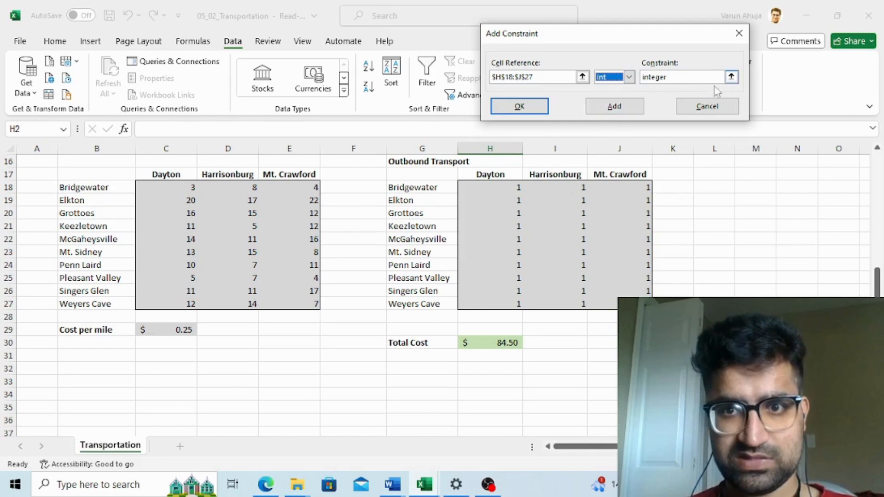
click(614, 112)
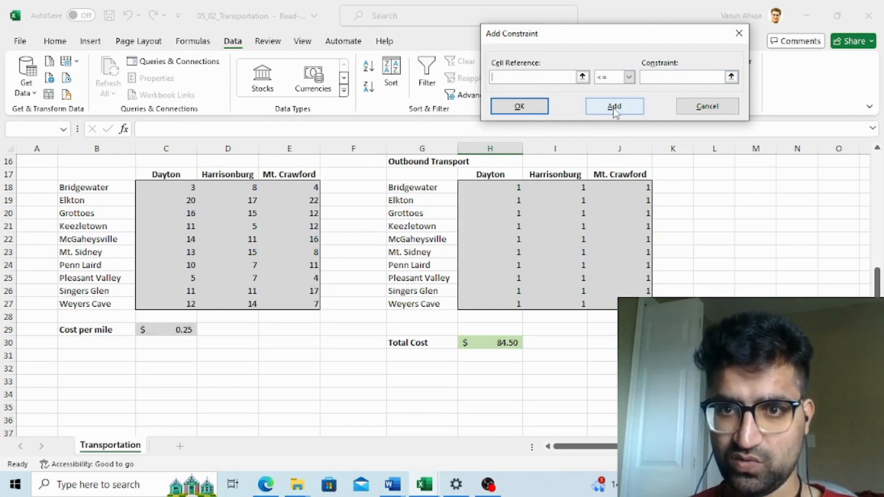
Add a Solver constraint requiring the Outbound Transport cells H18:J27 to be >= 0.
click(582, 77)
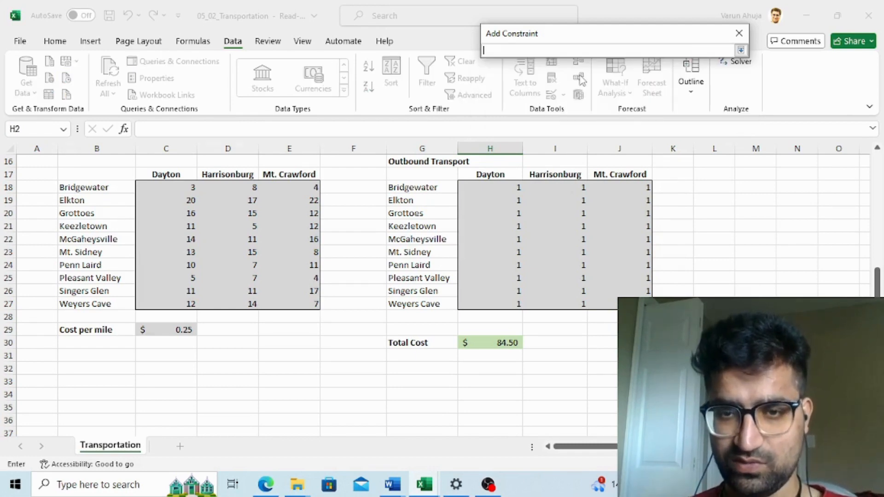
click(489, 191)
key(shift+Right)
key(shift+Right)
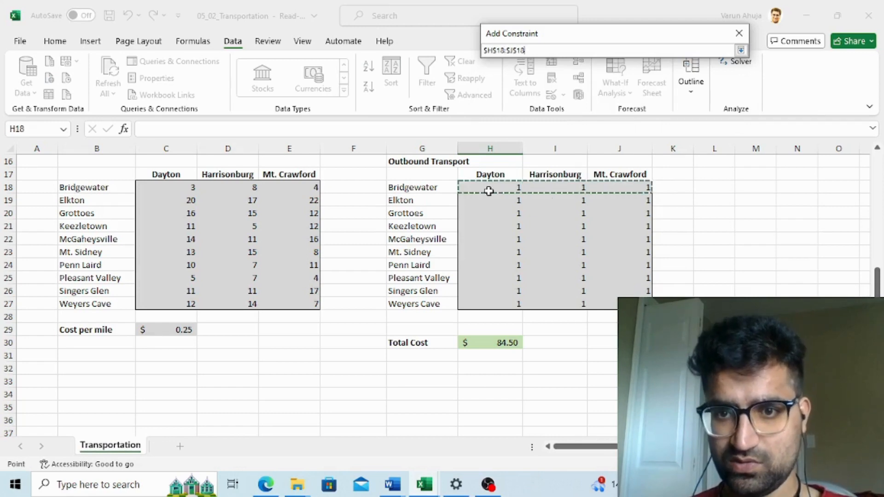
key(shift+Down)
key(shift+Down)
key(shift+Down)
key(shift+Down)
key(shift+Down)
key(shift+Down)
key(shift+Down)
key(shift+Down)
key(shift+Down)
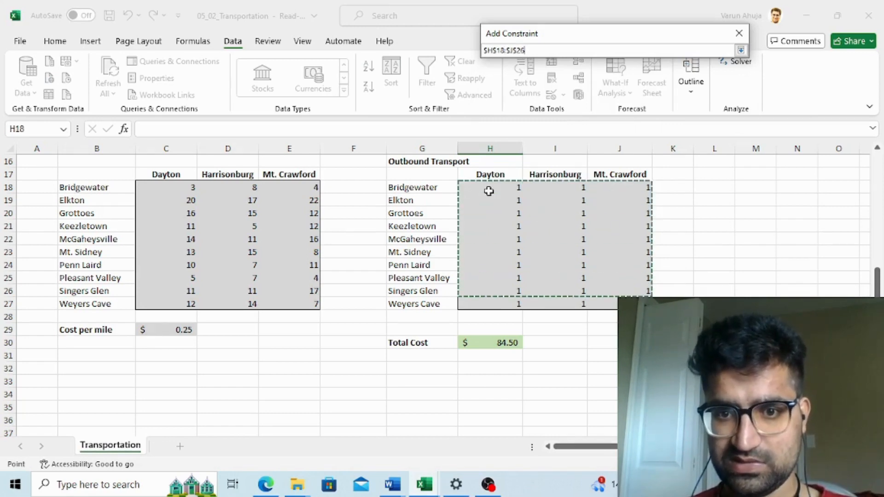
key(Return)
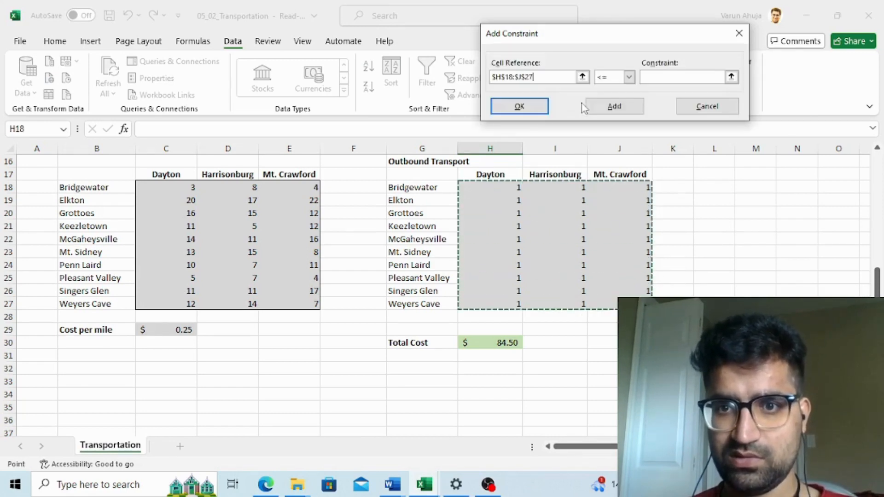
click(629, 77)
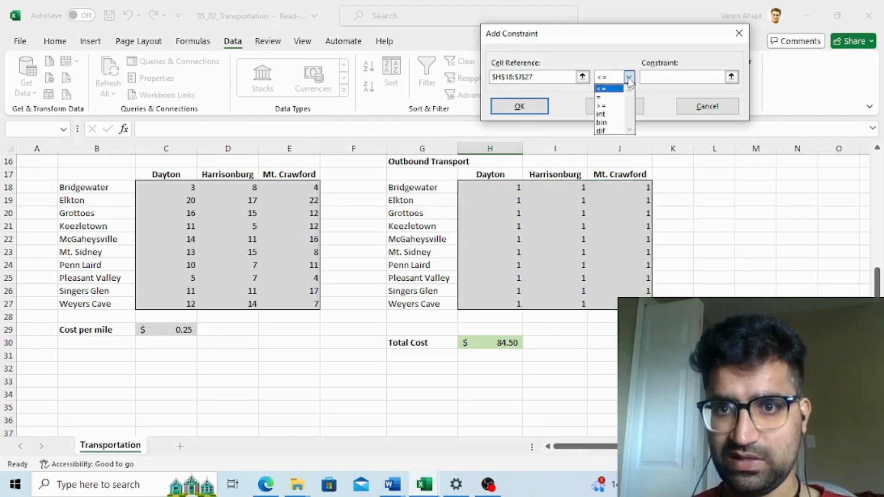
click(609, 106)
click(684, 77)
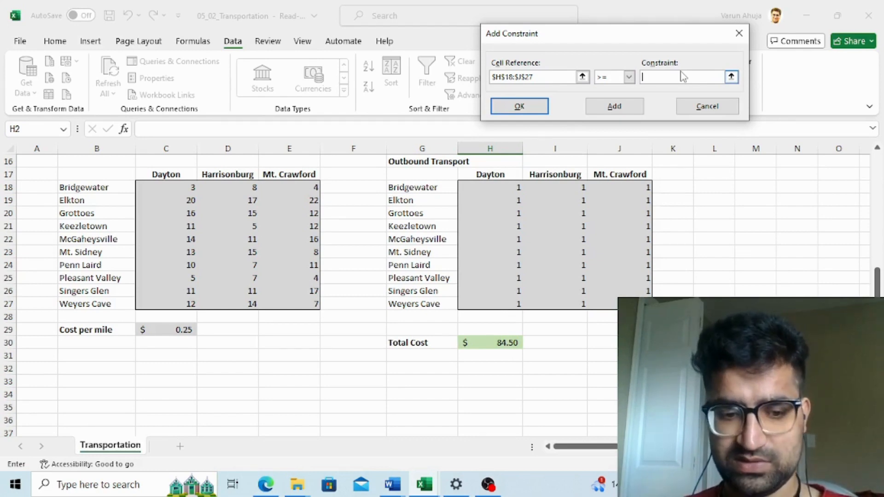
text(0)
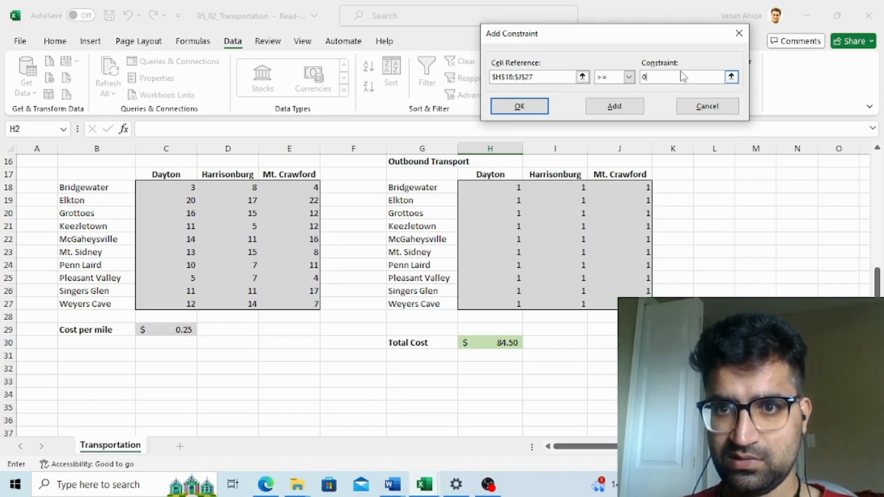
click(625, 105)
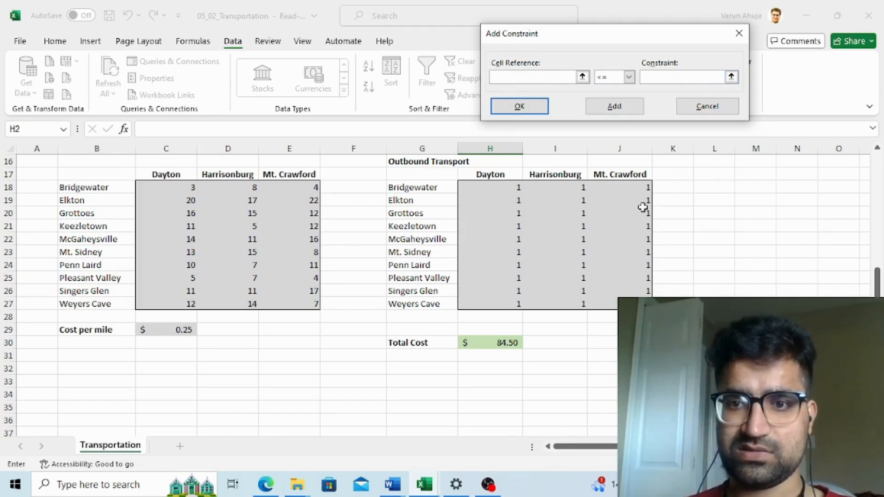
click(678, 216)
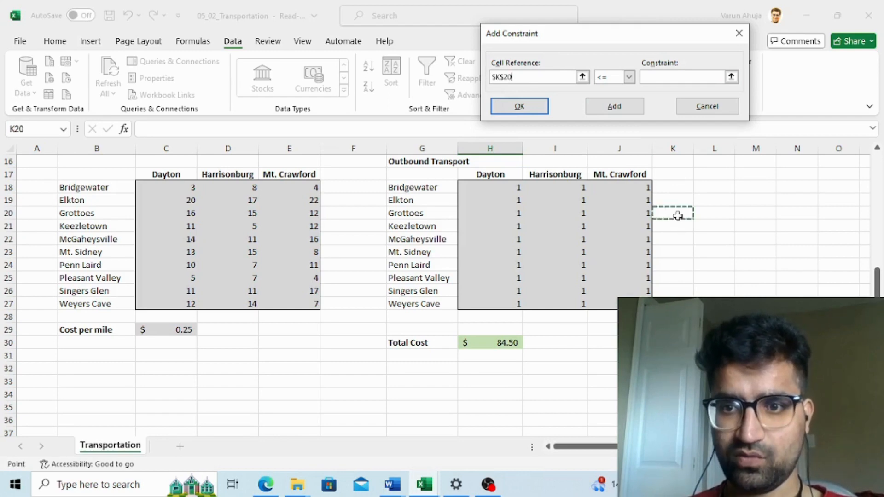
click(685, 174)
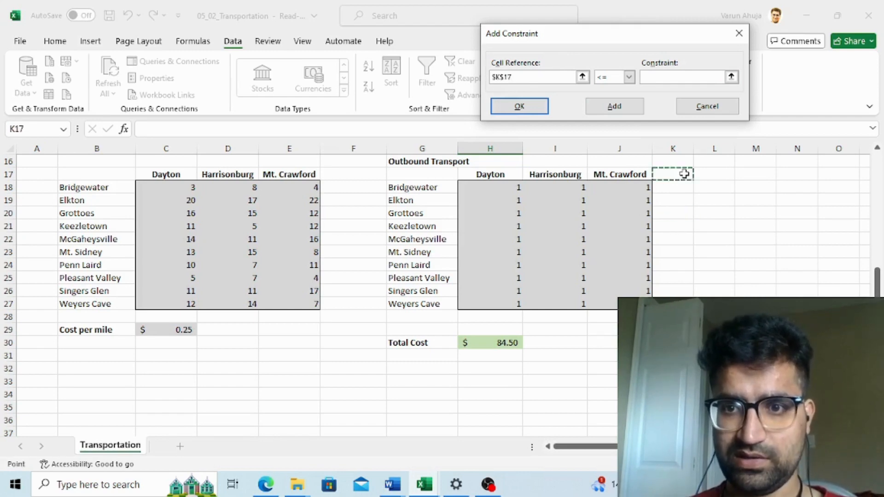
key(Up)
key(Up)
key(Up)
key(Up)
key(Up)
key(Up)
key(Up)
key(Up)
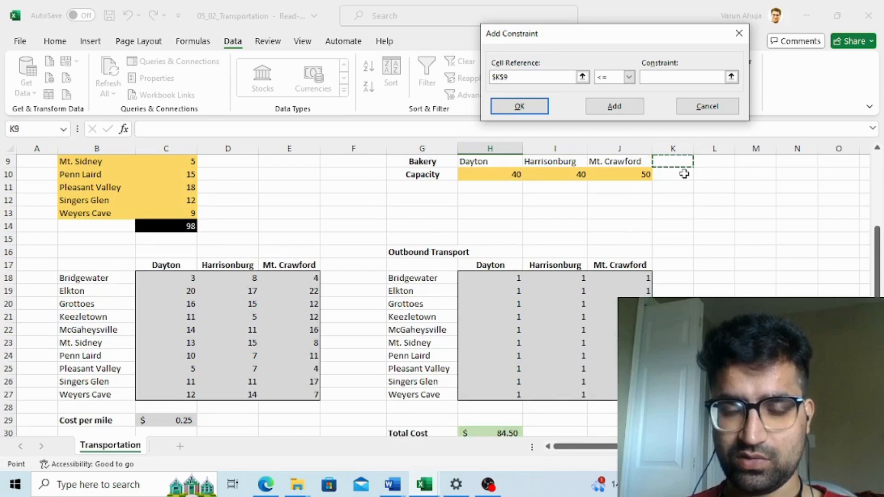
key(Down)
key(Down)
key(Down)
key(Down)
key(Down)
key(Down)
key(Down)
key(Down)
key(Down)
key(Down)
key(Down)
key(Down)
key(Down)
key(Down)
key(Down)
key(Down)
key(Down)
key(Down)
key(Down)
key(Down)
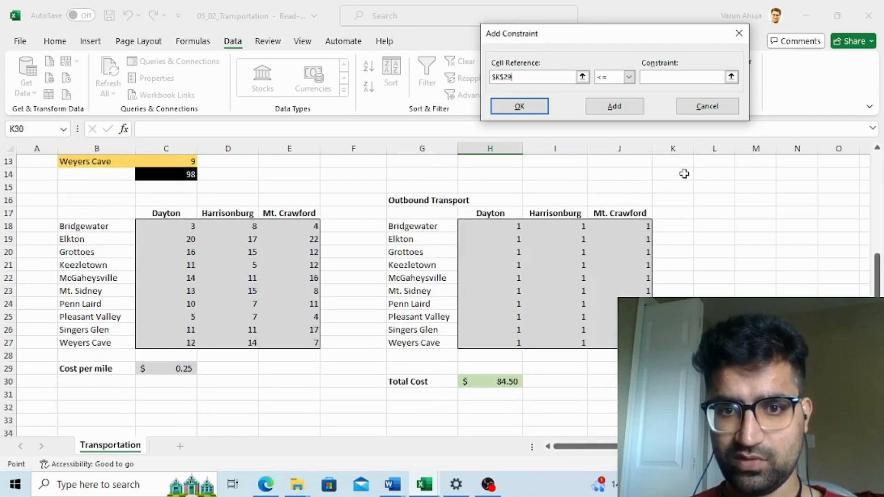
key(Up)
key(Up)
key(Up)
key(Up)
key(Up)
key(Up)
key(Up)
key(Up)
key(Up)
key(Up)
key(Up)
key(Up)
key(Up)
key(Up)
key(Up)
key(Up)
key(Down)
key(Down)
key(Down)
key(Down)
key(Down)
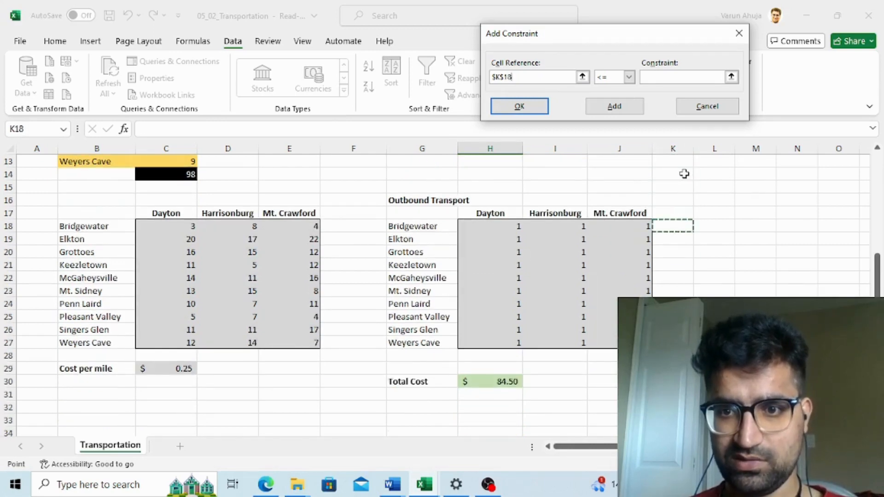
click(708, 106)
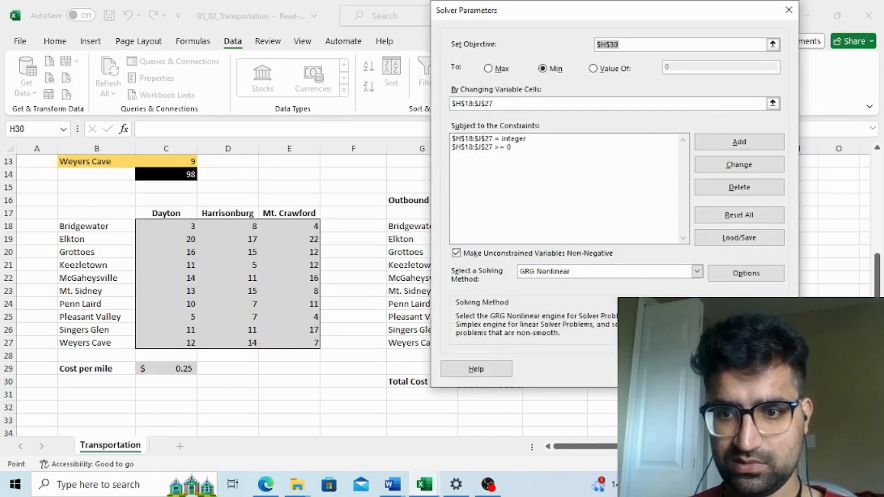
key(Escape)
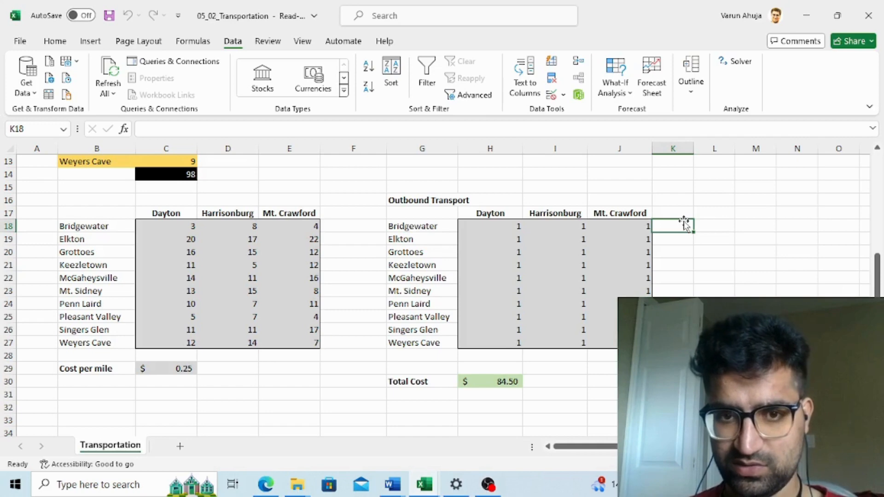
Sum each customer's Outbound Transport shipments across the three bakeries in K18:K27 with AutoSum.
key(shift+Down)
key(shift+Down)
key(shift+Down)
key(shift+Down)
key(shift+Down)
key(shift+Down)
key(shift+Down)
key(shift+Down)
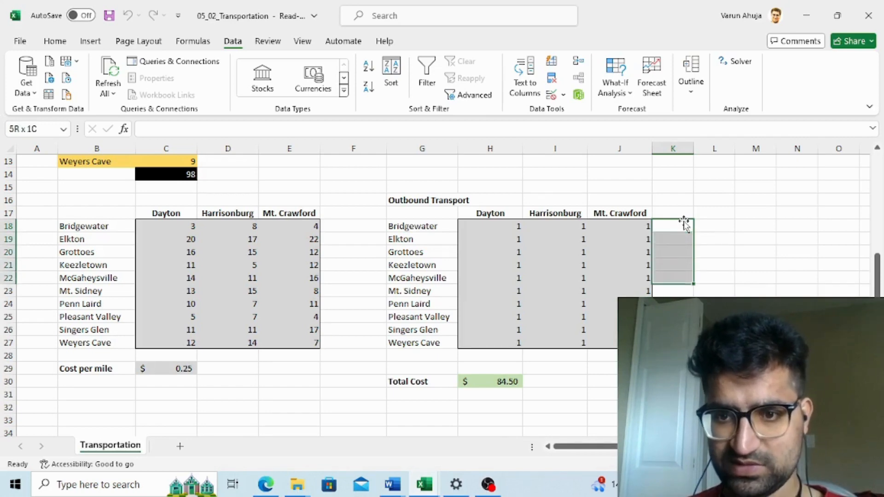
key(shift+Down)
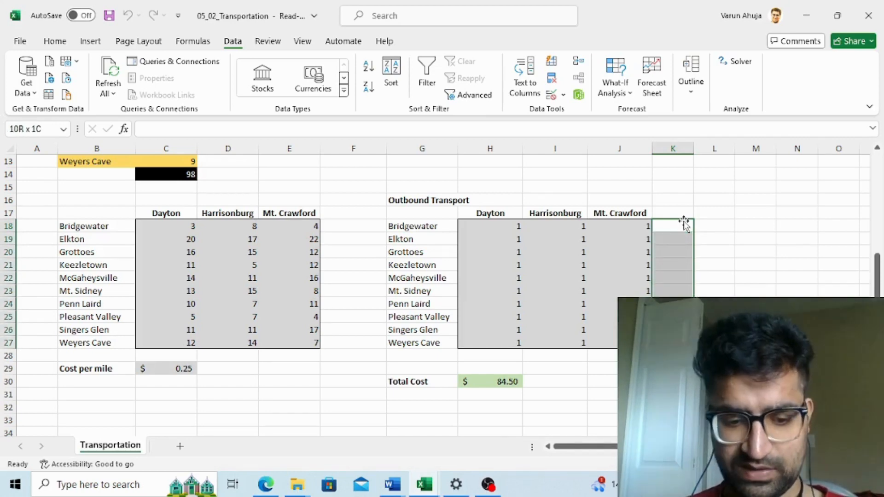
key(alt)
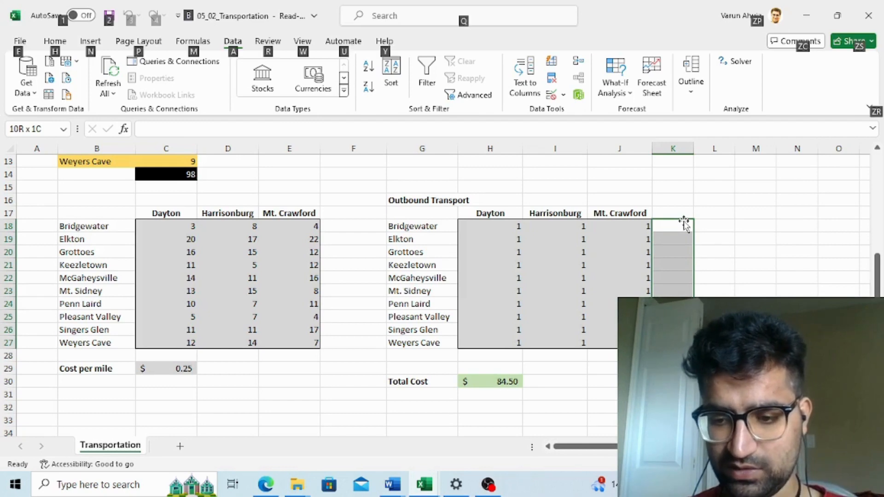
key(alt+equal)
click(684, 222)
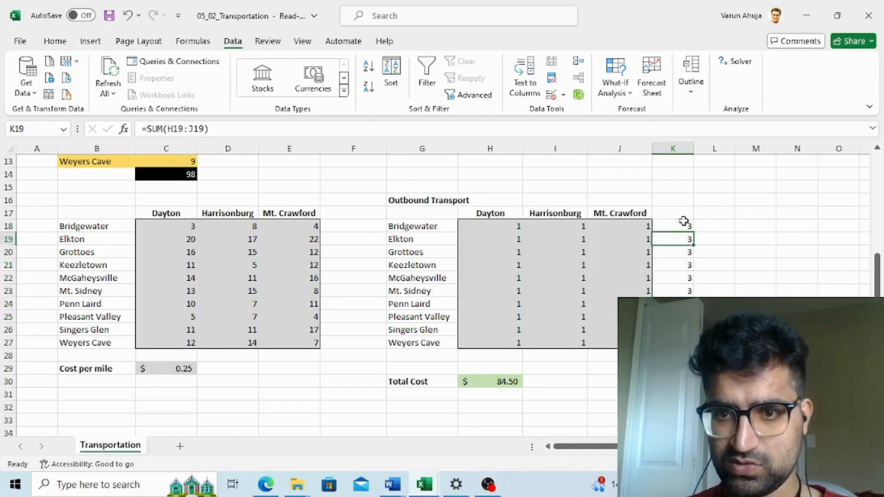
Check the row total formulas down column K beside the Outbound Transport table.
key(Up)
key(Down)
key(Down)
key(Down)
key(Down)
key(Down)
key(Down)
key(Down)
key(Down)
key(Down)
key(Down)
key(Down)
key(Down)
key(Down)
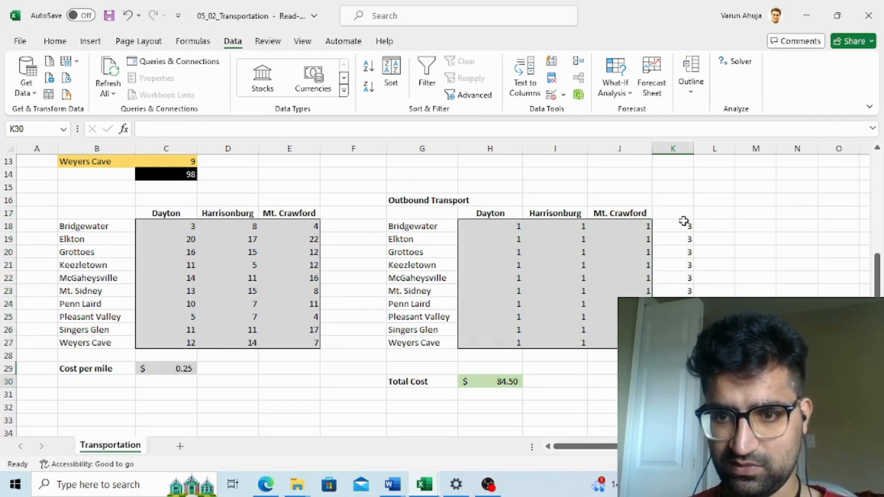
key(Up)
key(Up)
key(Up)
key(Up)
key(Up)
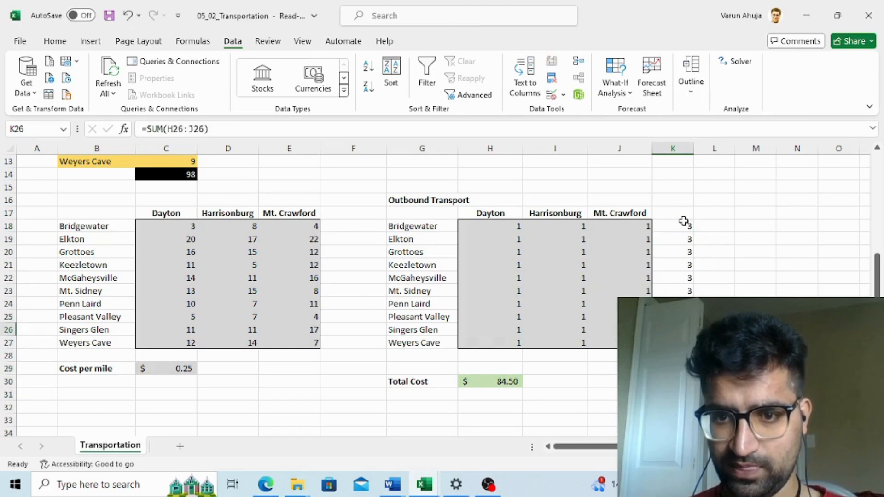
Sum each bakery's Outbound Transport shipments in H28:J28 with AutoSum.
key(Down)
key(Down)
key(Down)
key(Down)
key(Up)
key(Left)
key(Left)
key(Left)
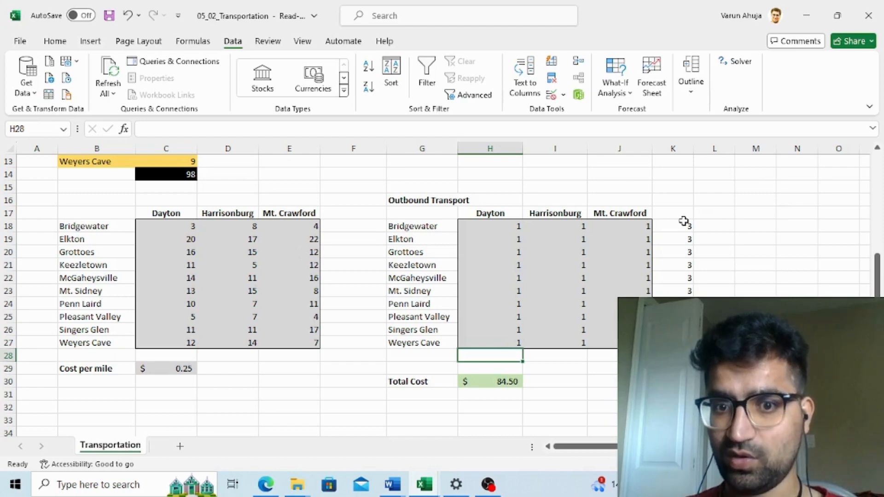
key(shift+Right)
key(shift+Right)
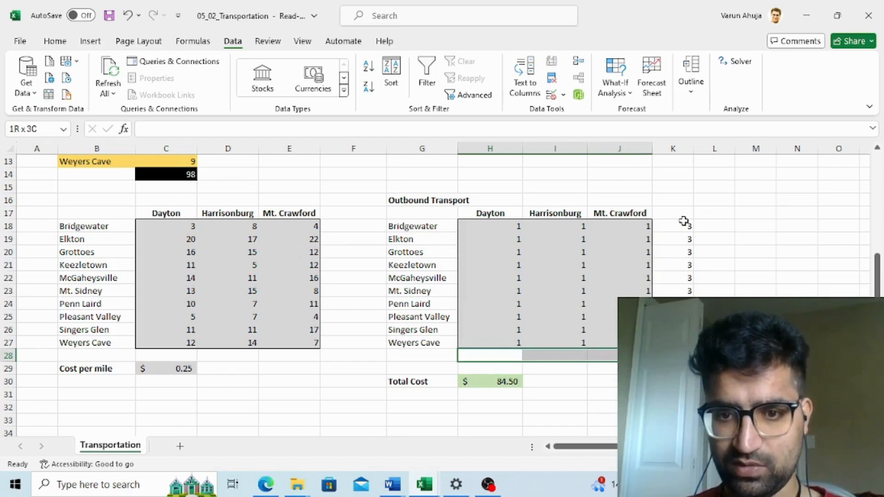
key(alt+equal)
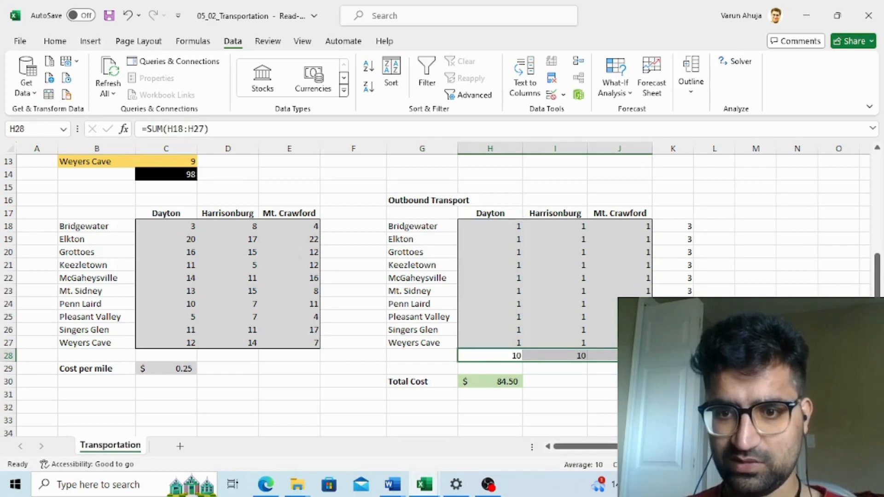
click(673, 356)
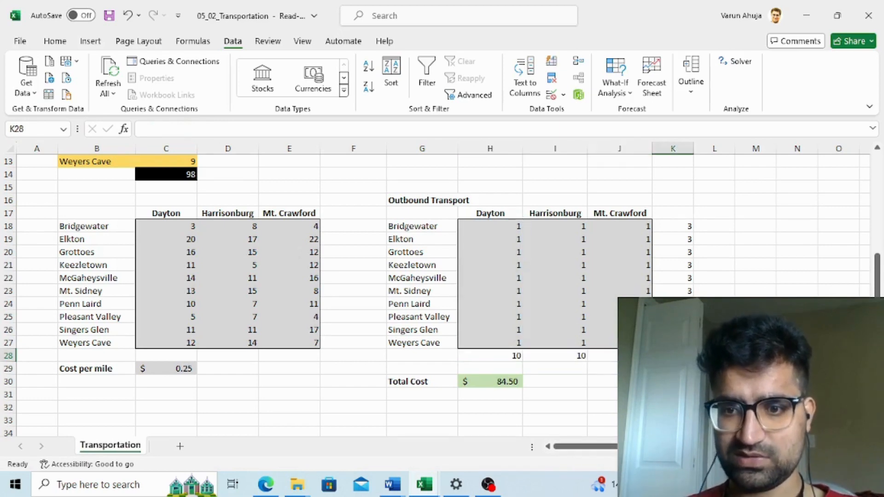
Compare the Outbound Transport row and column totals with the customer demand and bakery capacity tables.
click(686, 230)
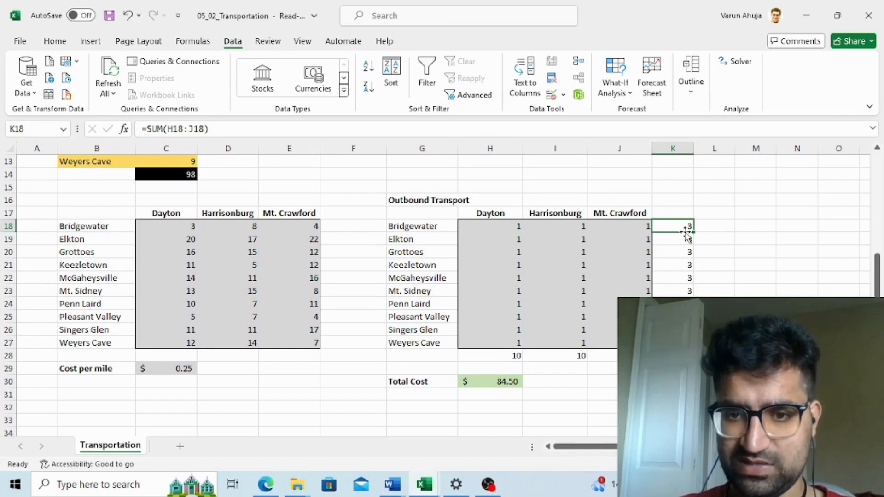
click(574, 194)
key(Up)
key(Up)
key(Up)
key(Up)
key(Up)
key(Up)
key(Up)
key(Up)
key(Down)
key(Down)
key(Down)
key(Down)
key(Down)
key(Down)
key(Down)
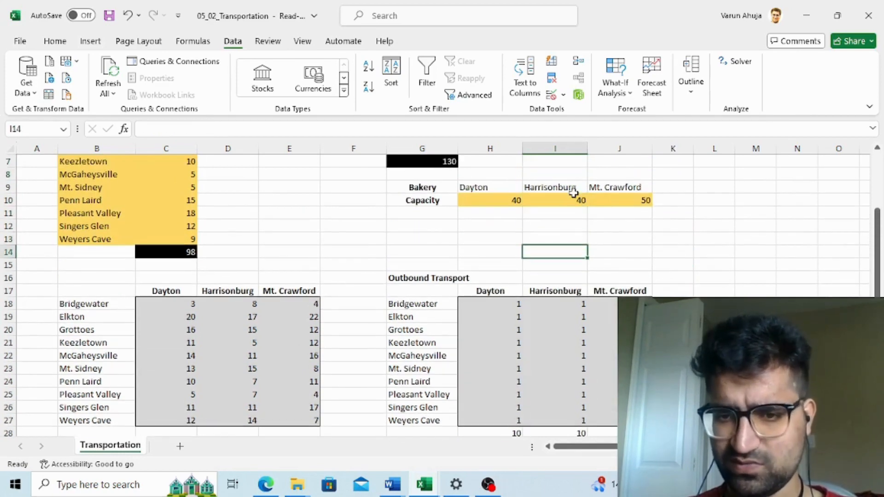
key(Down)
key(Down)
key(Down)
key(Down)
key(Down)
key(Down)
key(Down)
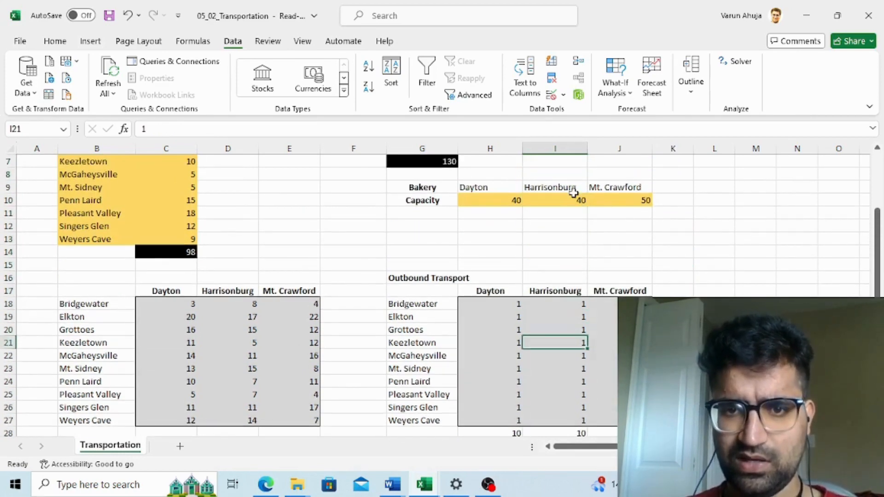
key(Down)
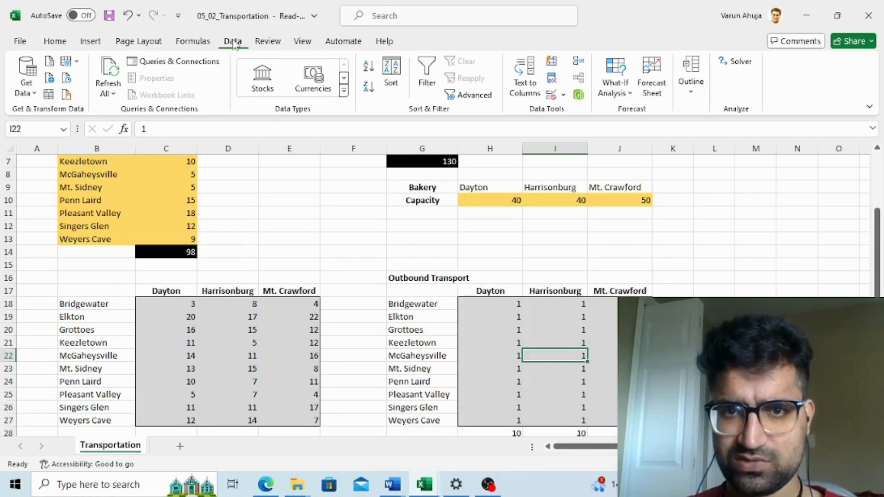
Add a Solver constraint requiring the bakery shipment totals H28:J28 to be <= the capacities in H10:J10.
click(737, 62)
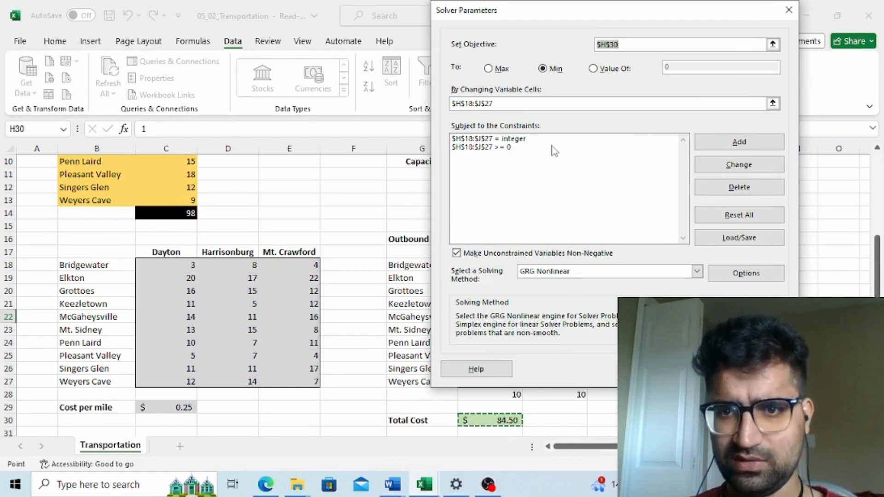
click(740, 142)
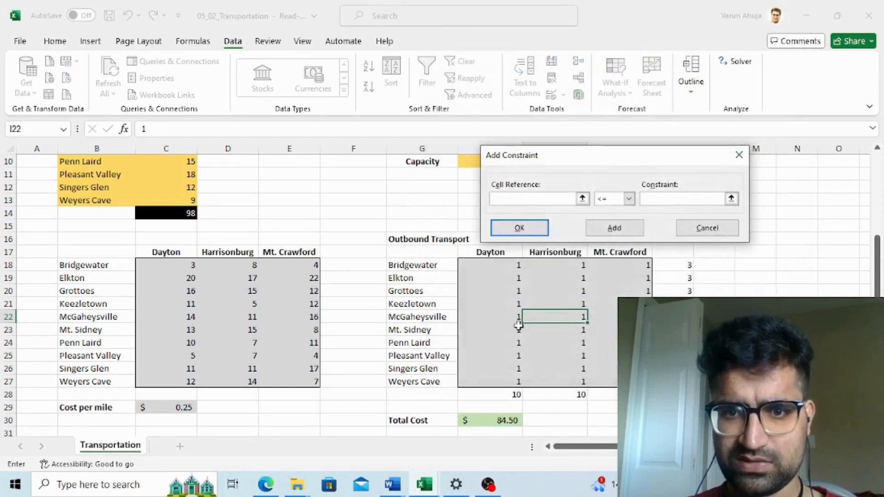
click(514, 391)
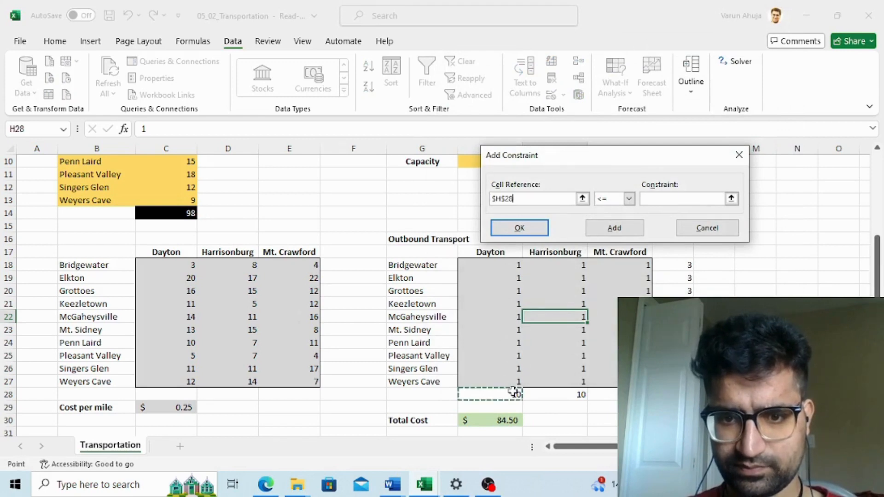
key(shift+Right)
key(shift+Right)
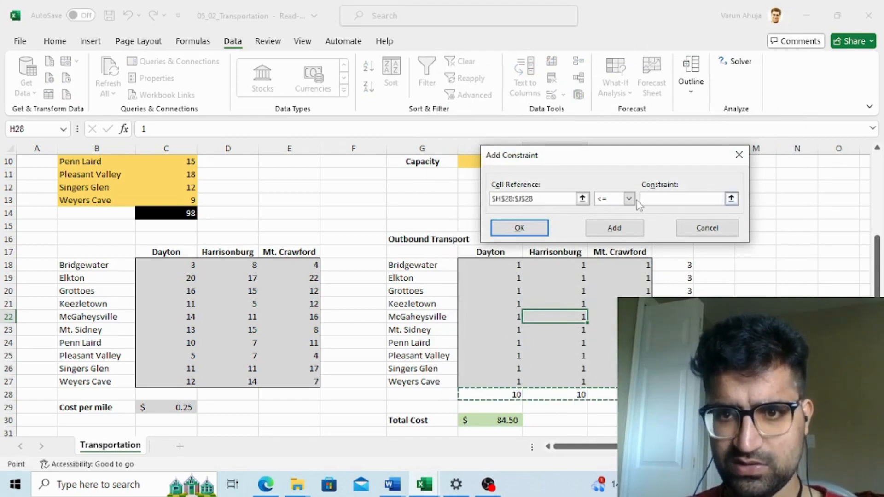
click(687, 202)
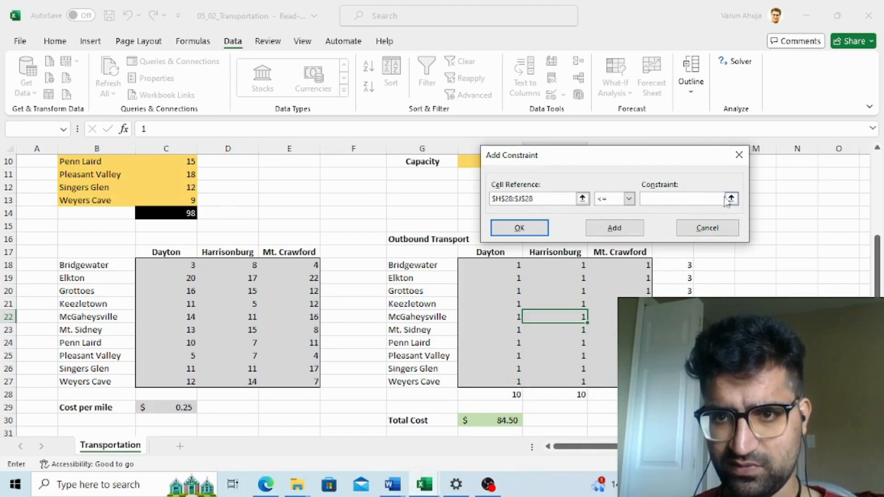
click(731, 199)
click(501, 203)
key(Up)
key(Up)
key(Up)
key(Up)
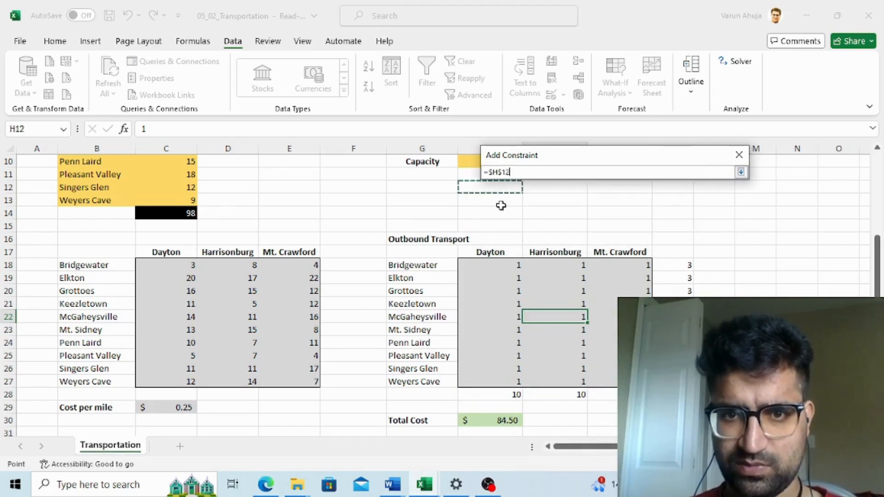
key(Down)
scroll(502, 206, up, 1)
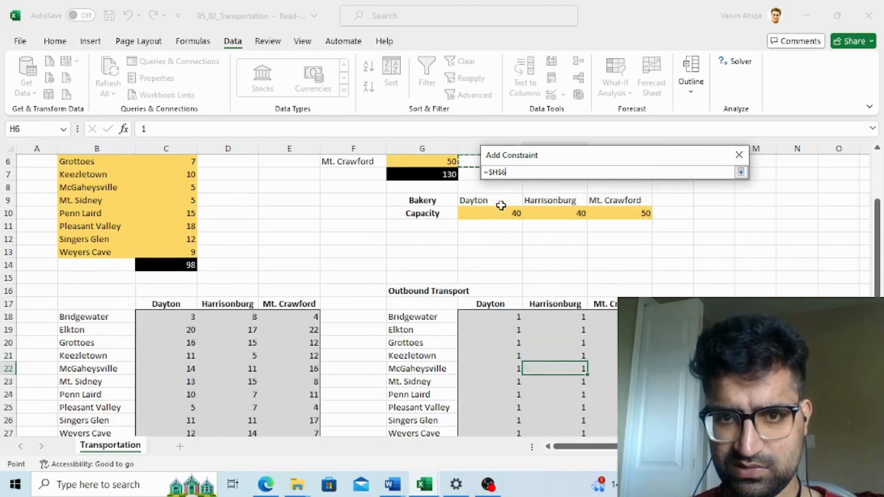
key(shift+Right)
key(shift+Right)
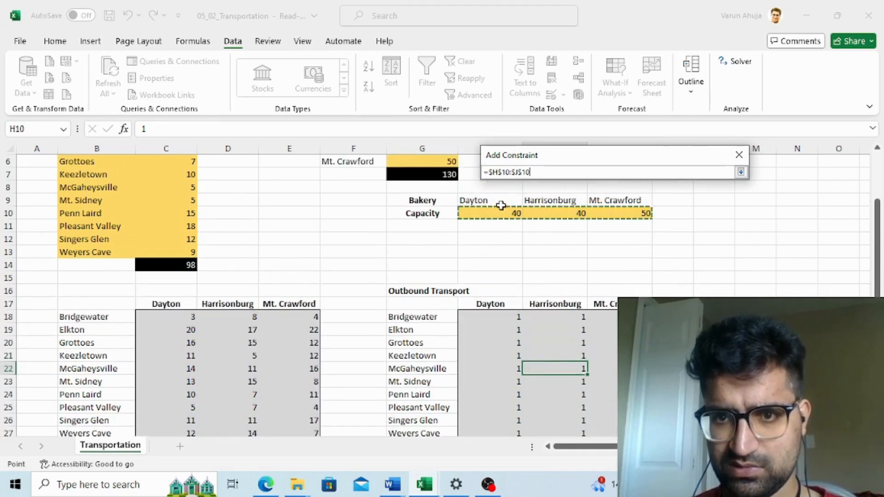
key(Return)
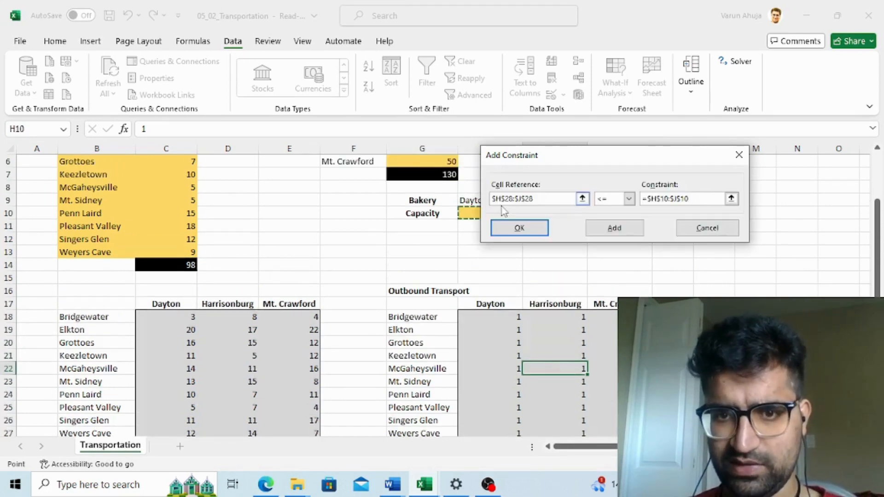
click(625, 231)
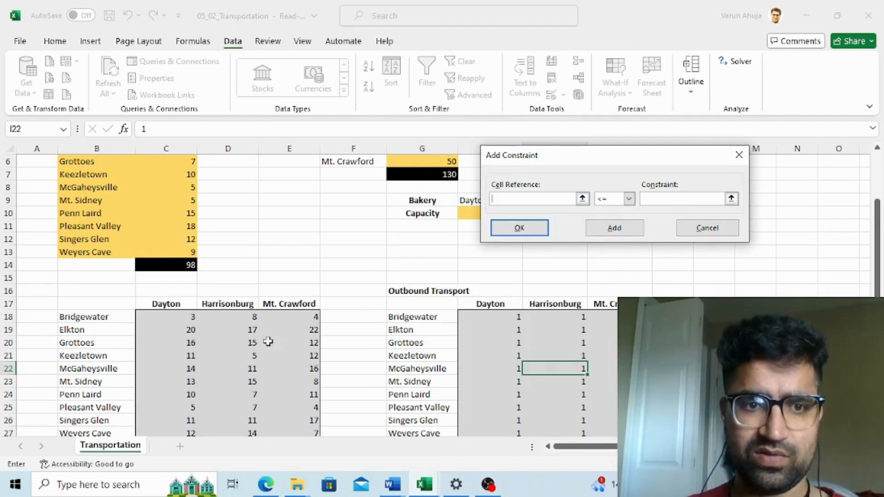
Set the new Solver constraint's cell reference to the customer Demand cells C4:C13 and its operator to =.
click(241, 203)
key(Up)
key(Up)
key(Up)
key(Up)
key(Up)
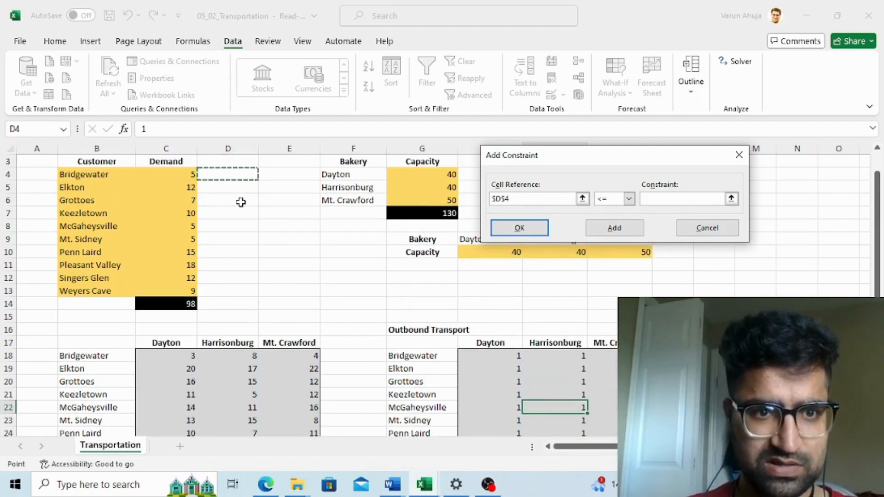
key(Left)
key(Down)
key(Down)
key(Down)
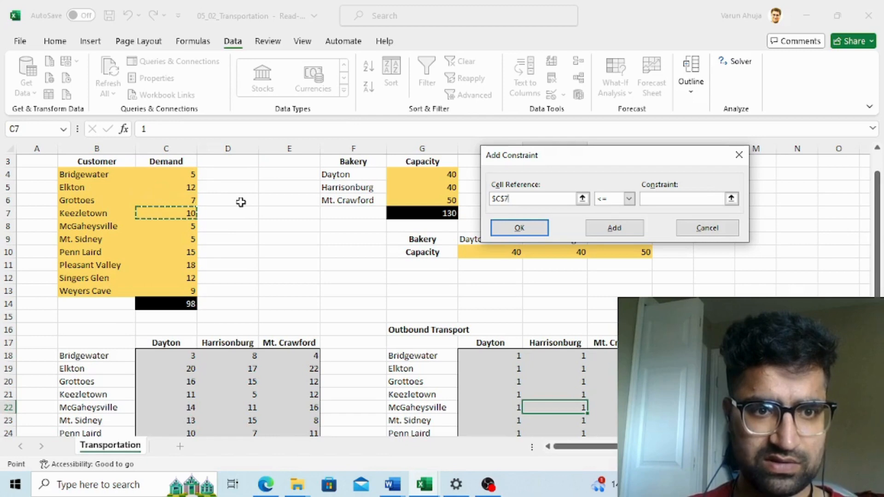
key(Down)
key(Up)
key(Up)
key(Up)
key(Up)
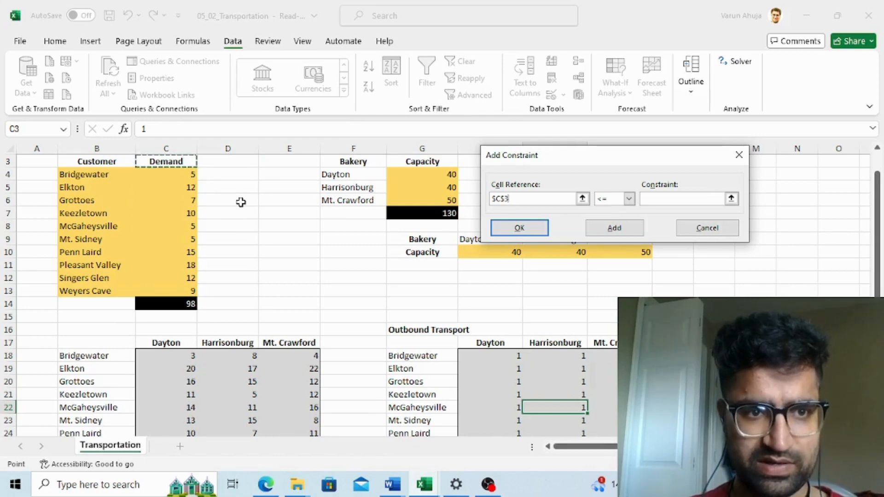
key(Left)
key(Up)
key(Right)
key(Down)
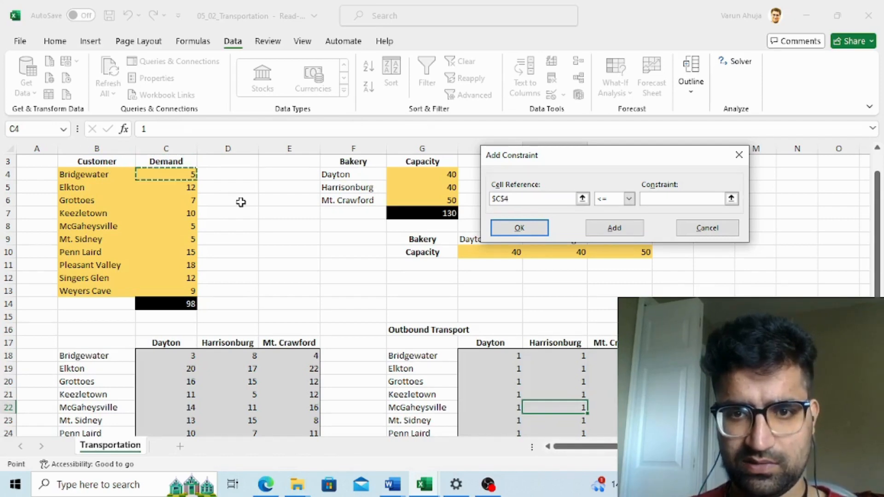
key(Left)
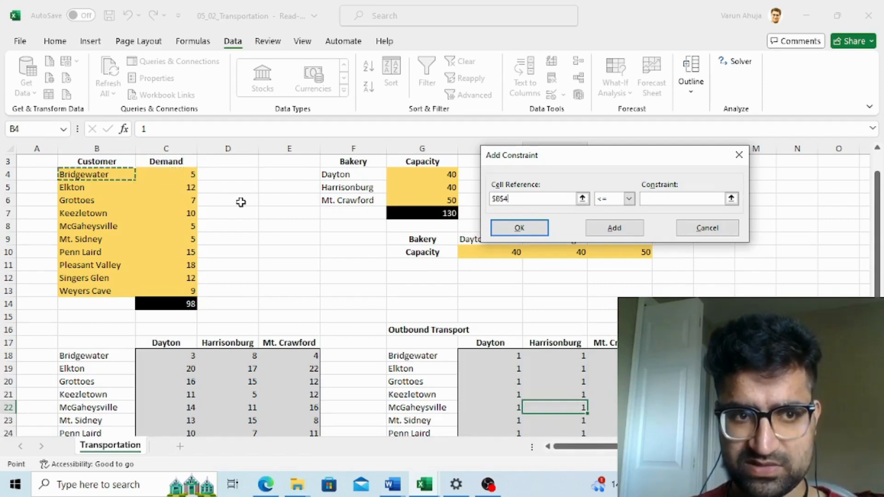
key(Right)
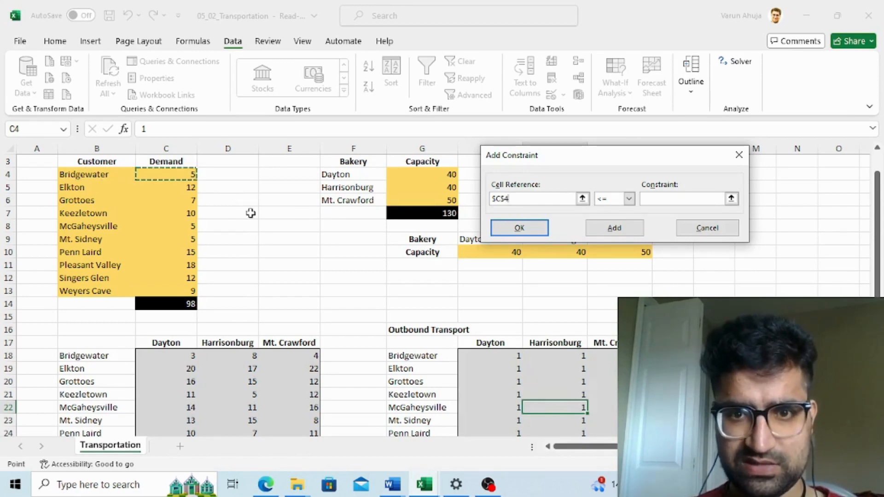
key(shift+Down)
key(shift+Down)
key(shift+Down)
key(shift+Down)
key(shift+Down)
key(shift+Down)
key(shift+Down)
key(shift+Down)
key(shift+Down)
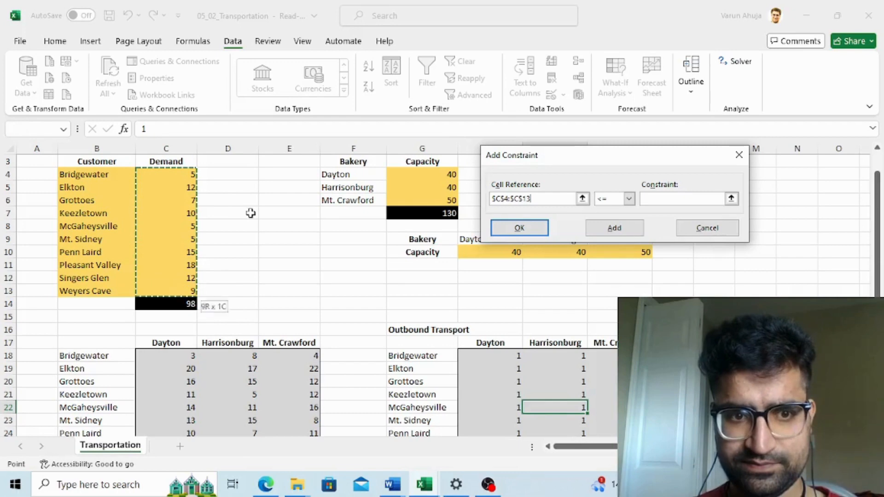
click(630, 202)
click(615, 215)
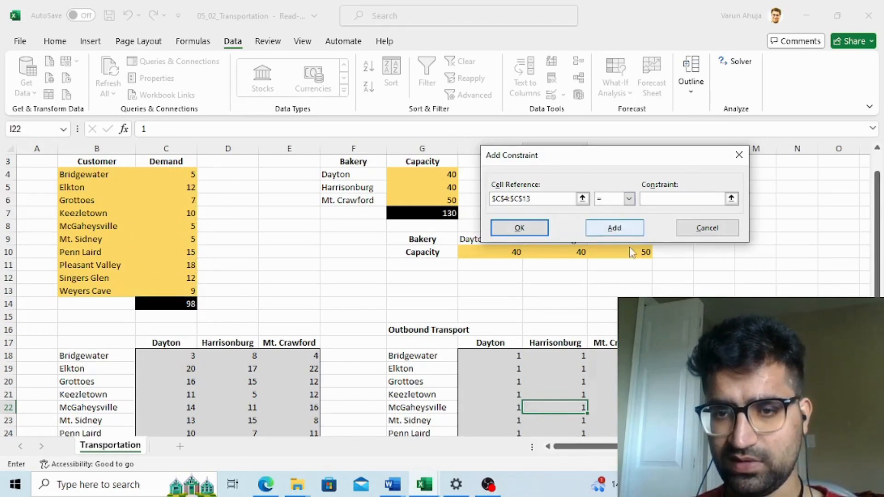
Complete the demand constraint by equating C4:C13 to the customer shipment totals K18:K27, and add it to Solver.
click(642, 199)
click(673, 356)
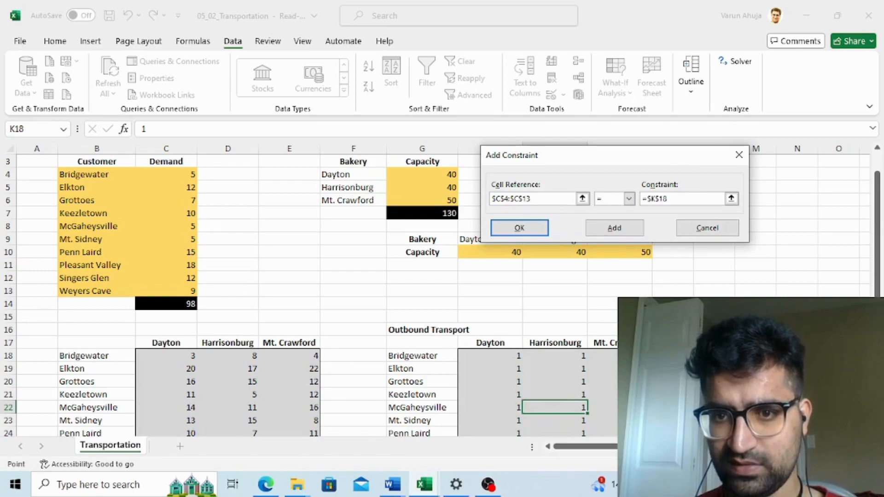
key(Down)
key(Down)
key(Down)
key(Down)
key(Down)
key(Down)
key(Down)
key(Down)
key(Down)
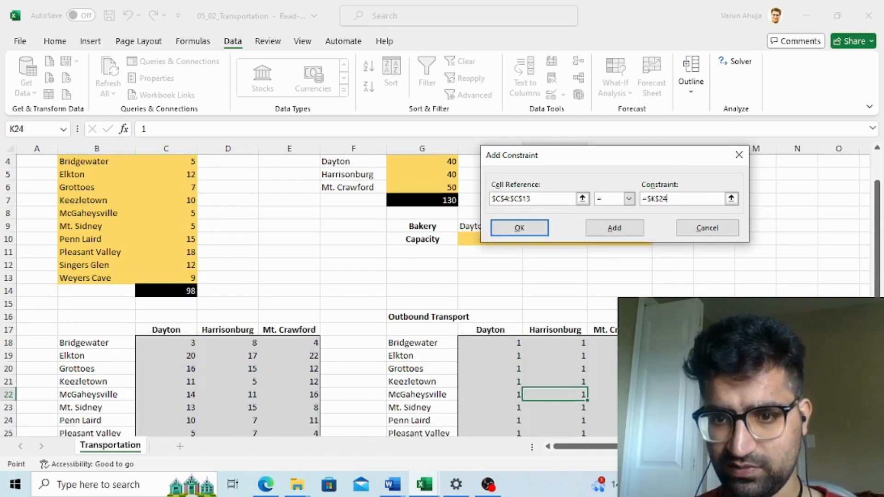
key(Up)
key(Up)
key(Up)
key(Up)
key(Up)
key(Up)
key(Up)
key(Up)
key(Up)
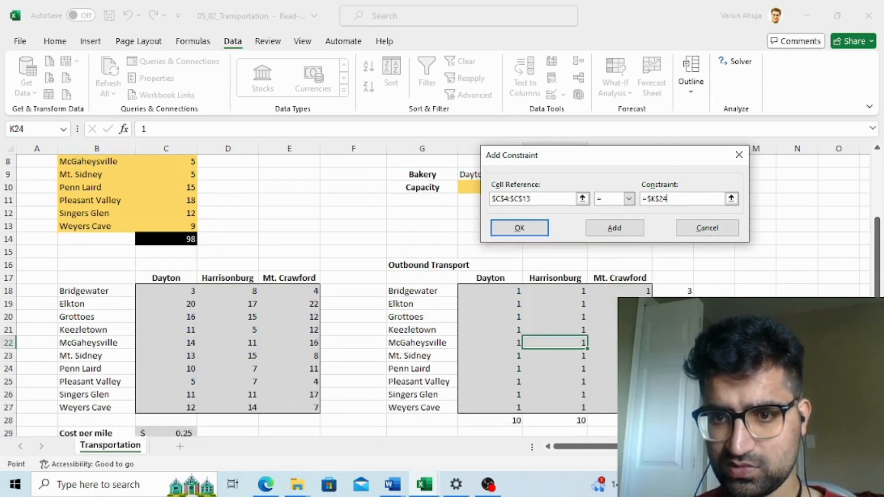
key(Up)
key(shift+Down)
key(shift+Down)
key(shift+Down)
key(shift+Down)
key(shift+Down)
key(shift+Down)
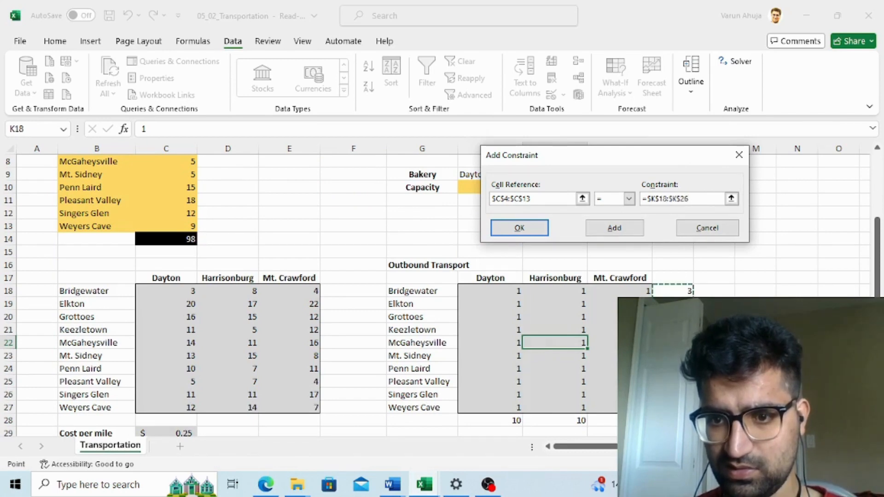
key(shift+Down)
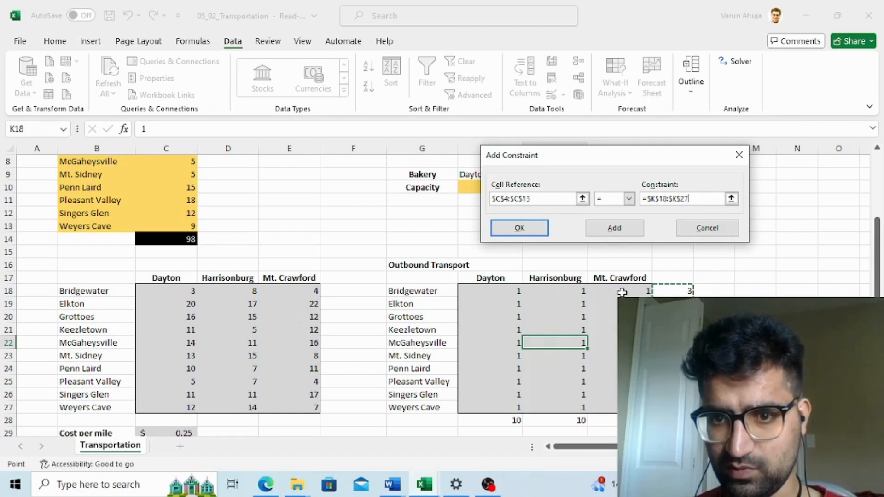
click(619, 229)
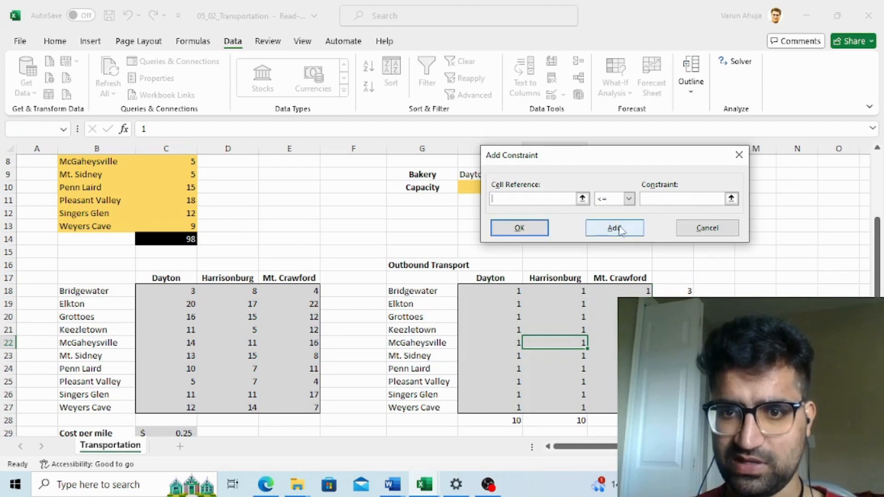
click(707, 228)
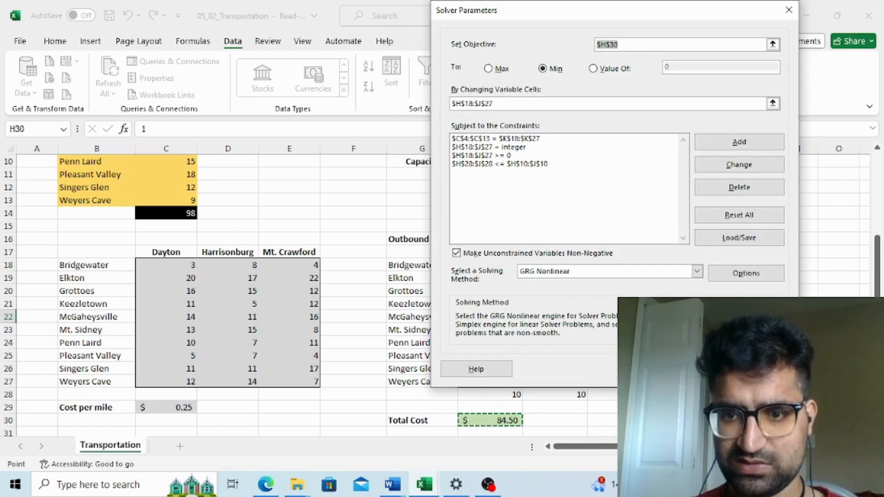
Solve the model with the GRG Nonlinear method and discard the solution.
click(671, 369)
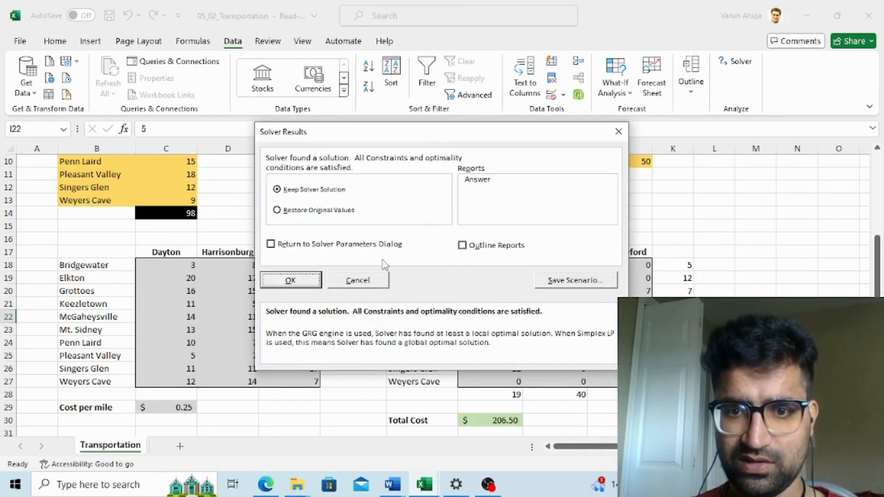
click(362, 284)
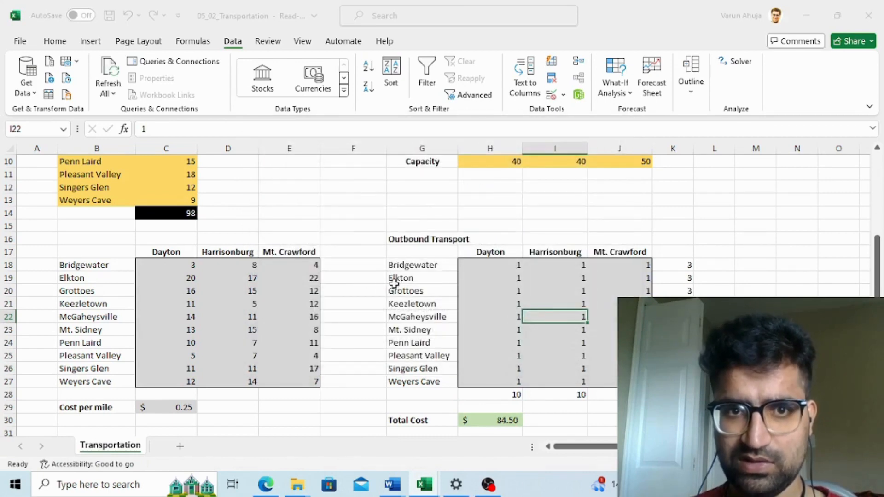
Change Solver's solving method to Simplex LP, solve the model and keep the solution.
click(735, 61)
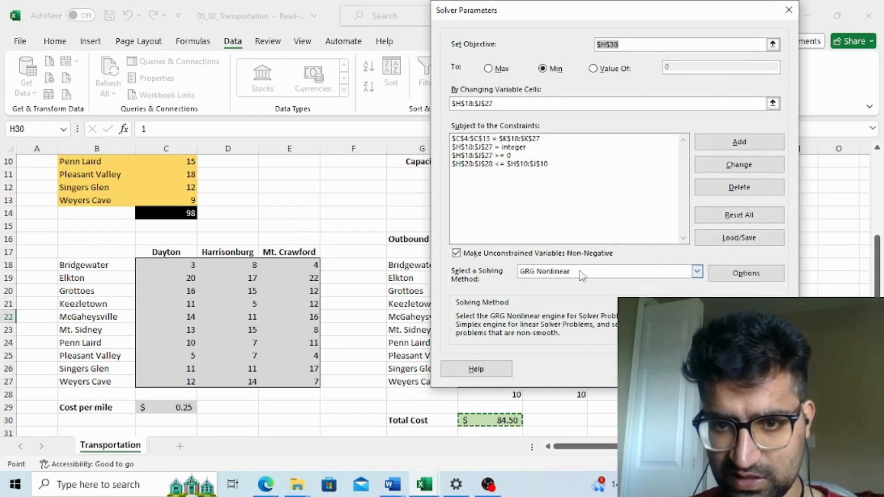
click(611, 276)
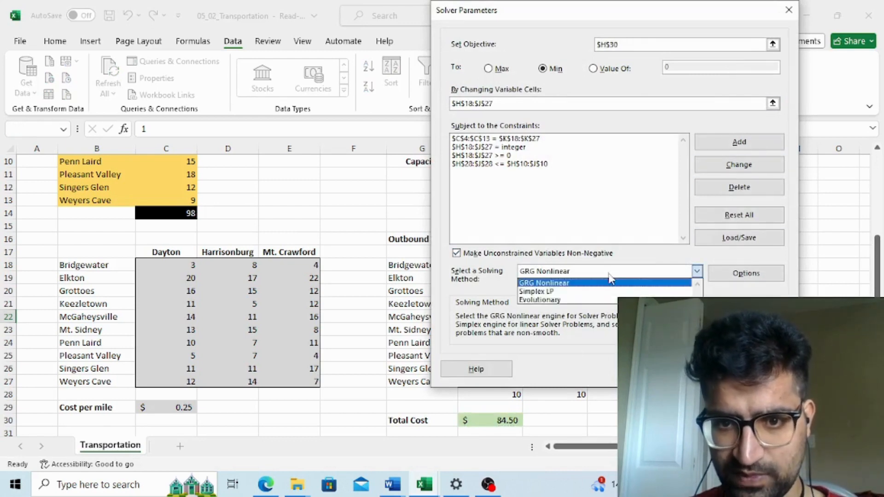
click(558, 294)
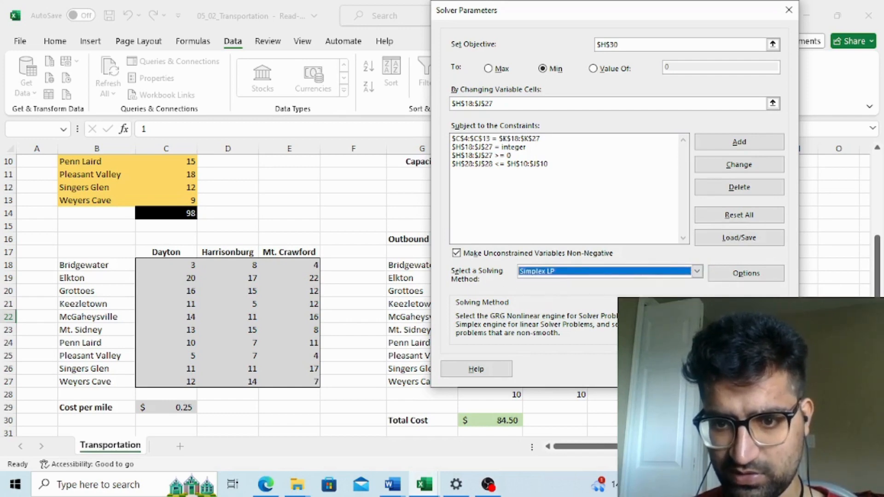
click(670, 369)
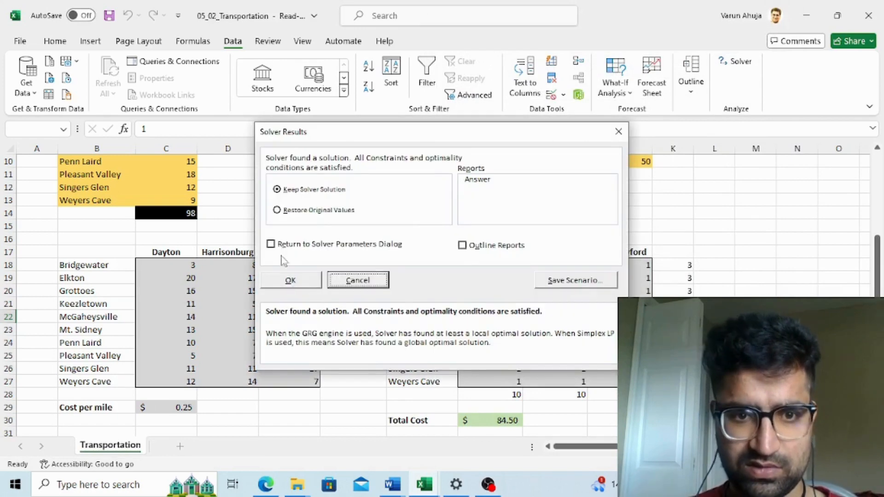
click(302, 283)
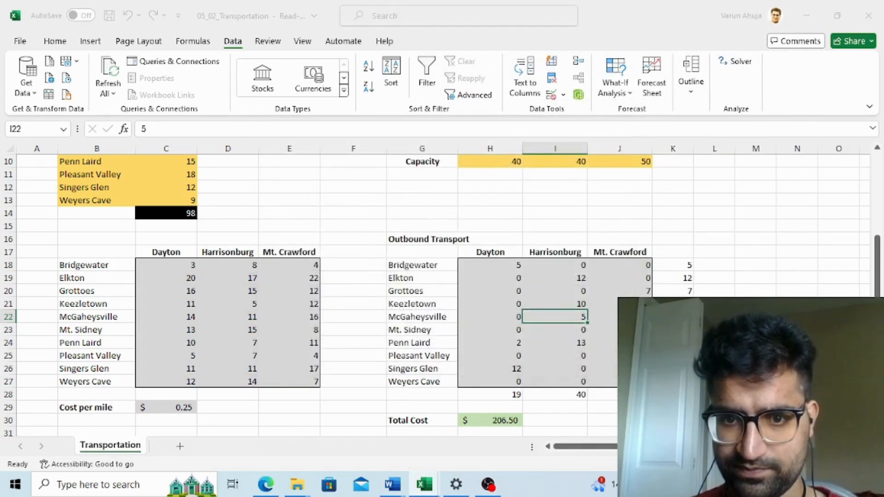
click(607, 355)
click(634, 304)
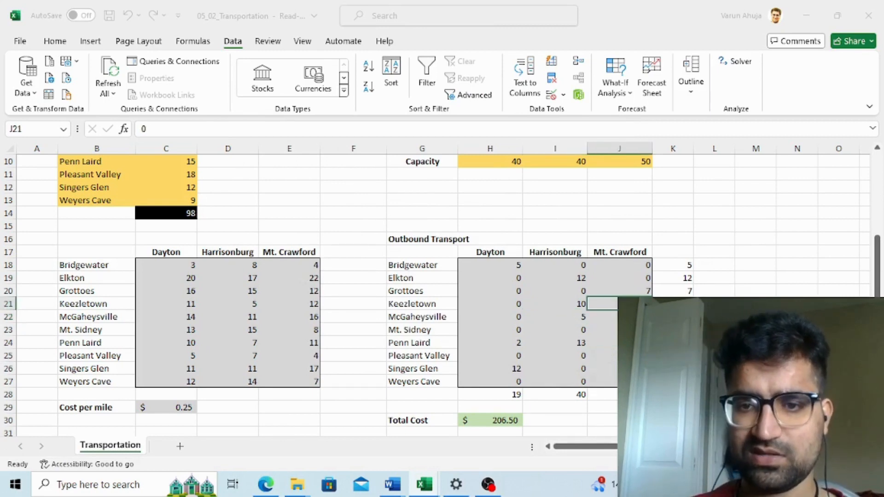
click(490, 303)
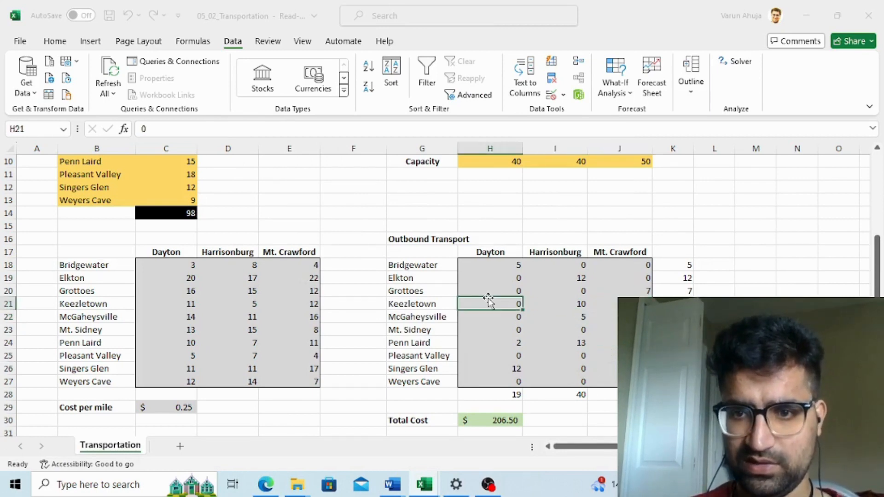
Copy the customer shipment totals K18:K27 and paste them beside the Demand column, starting in D4.
click(687, 264)
key(Down)
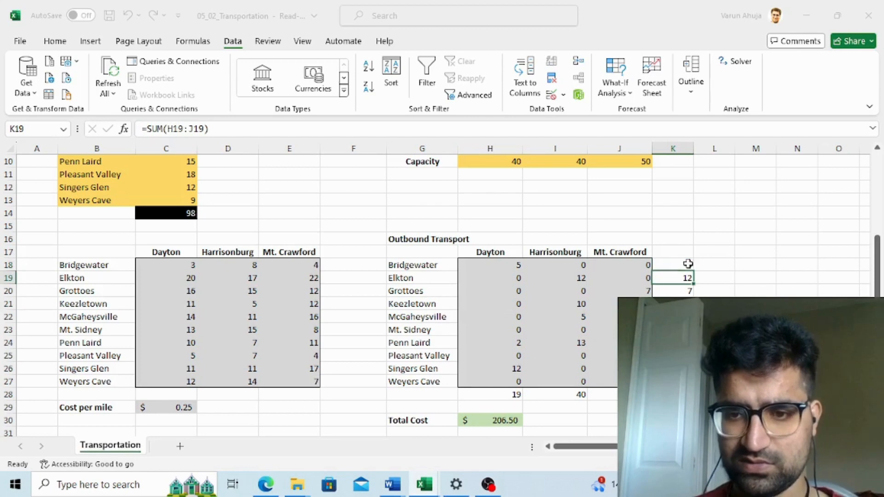
click(687, 263)
key(shift+Down)
key(shift+Down)
key(shift+Down)
key(shift+Down)
key(shift+Down)
key(shift+Down)
key(shift+Down)
key(shift+Down)
key(shift+Down)
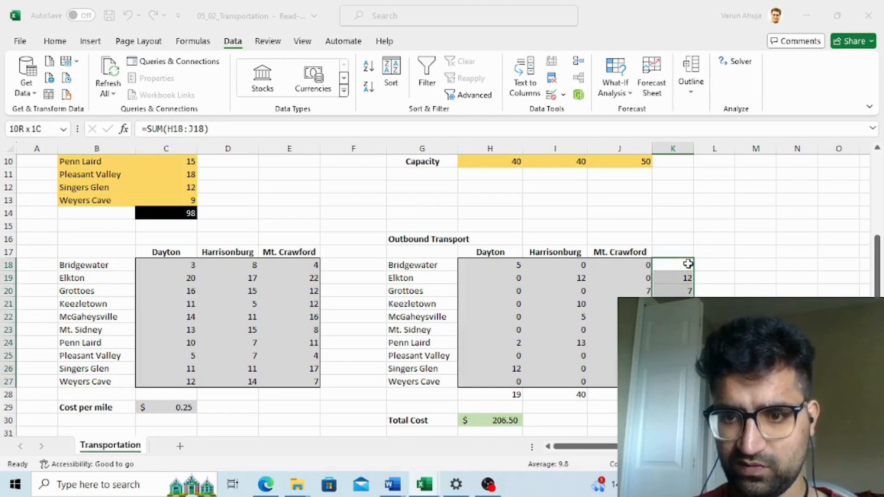
key(ctrl+c)
key(Up)
key(Up)
key(Up)
key(Up)
key(Up)
key(Up)
key(Up)
key(Up)
key(Up)
key(Up)
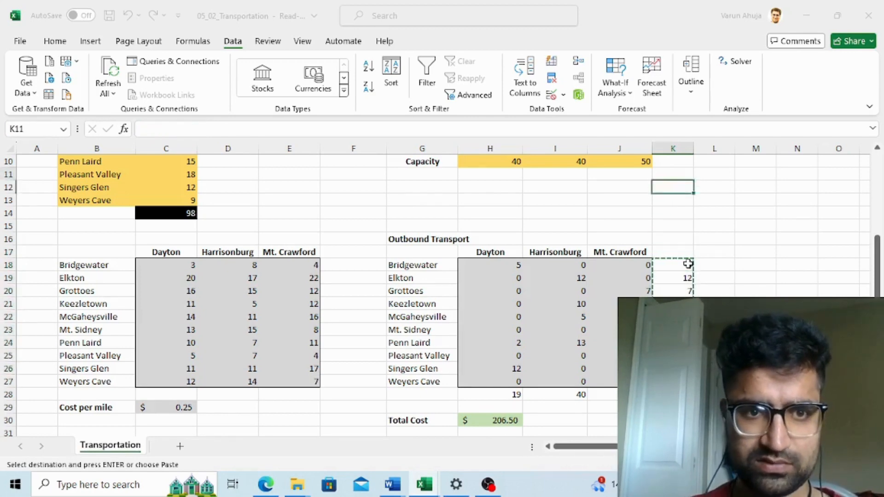
key(Left)
key(Left)
key(Left)
key(Left)
key(Left)
key(Left)
key(Left)
key(Left)
key(Left)
key(Right)
key(Right)
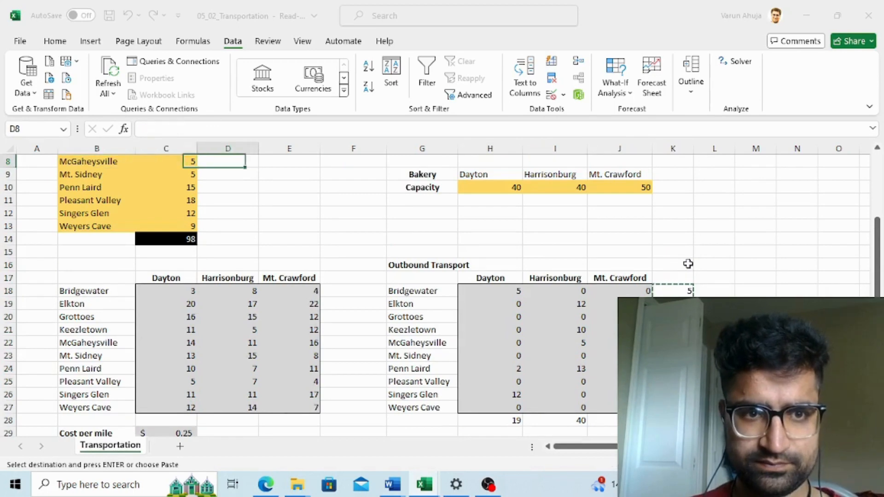
key(Up)
key(Up)
key(Up)
key(Up)
key(Up)
key(Down)
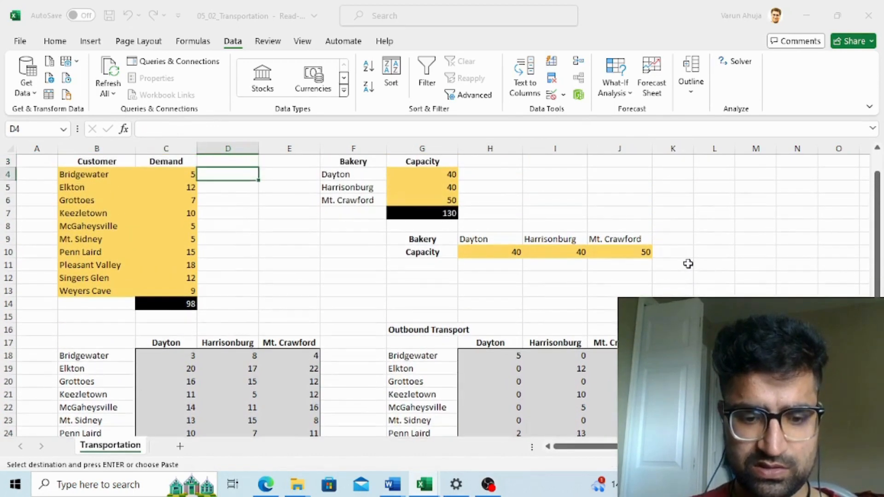
key(ctrl+v)
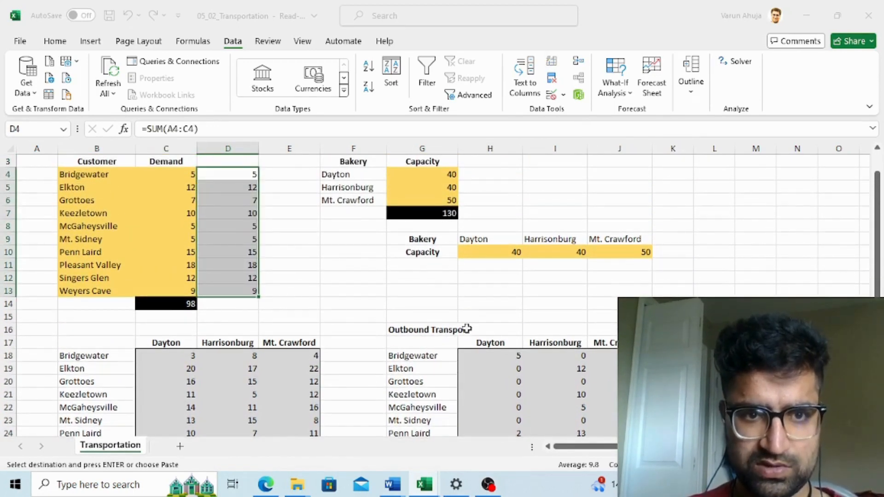
Compare the pasted shipment totals in D4:D13 with each customer's demand.
click(247, 203)
key(Down)
key(Down)
key(Down)
key(Down)
key(Down)
key(Down)
key(Down)
key(Down)
key(Down)
key(Down)
key(Down)
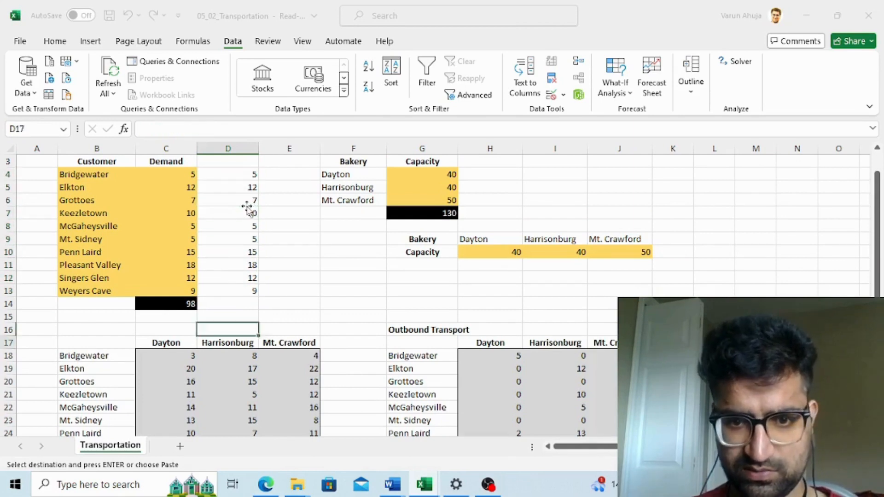
Examine the solved Outbound Transport shipments and the Total Cost formula in H30.
key(Down)
key(Down)
key(Down)
key(Down)
key(Down)
key(Down)
key(Down)
key(Down)
key(Down)
key(Down)
key(Down)
key(Down)
key(Down)
key(Down)
key(Down)
key(Down)
key(Down)
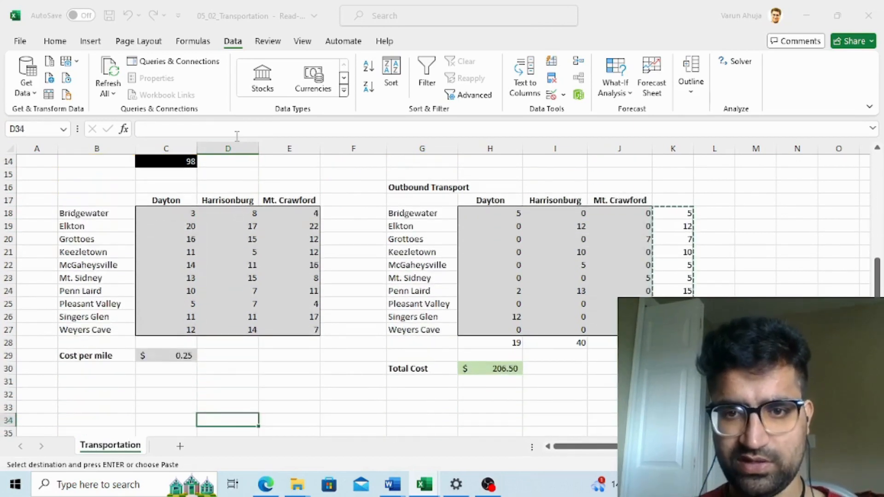
click(608, 245)
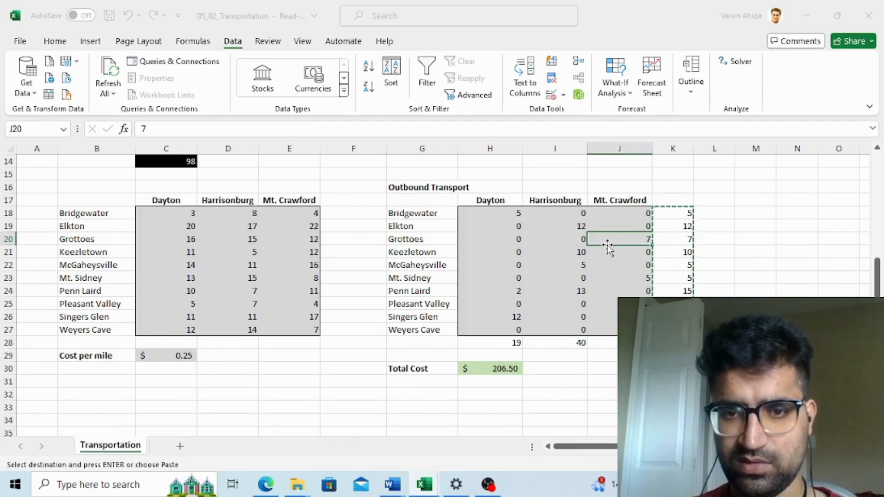
click(514, 212)
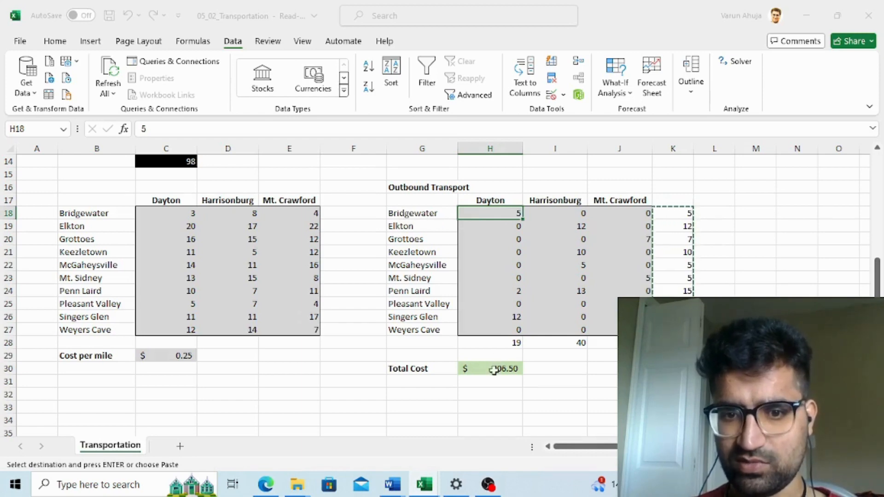
click(495, 374)
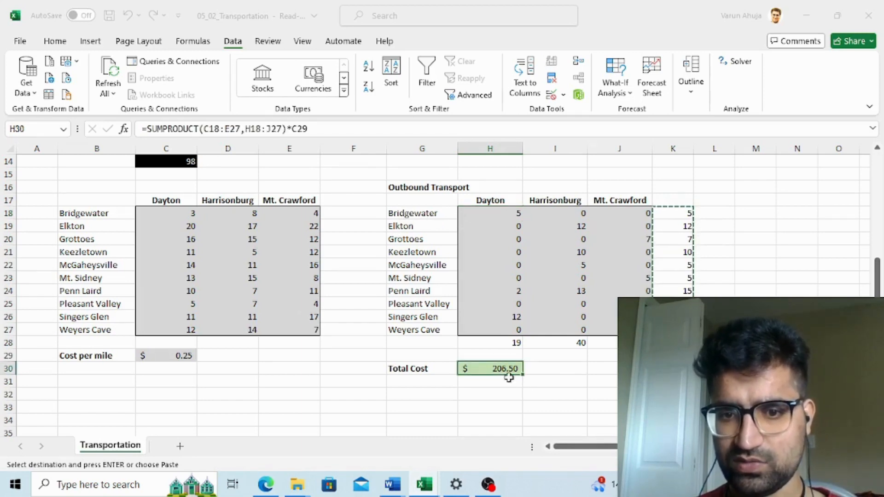
click(530, 368)
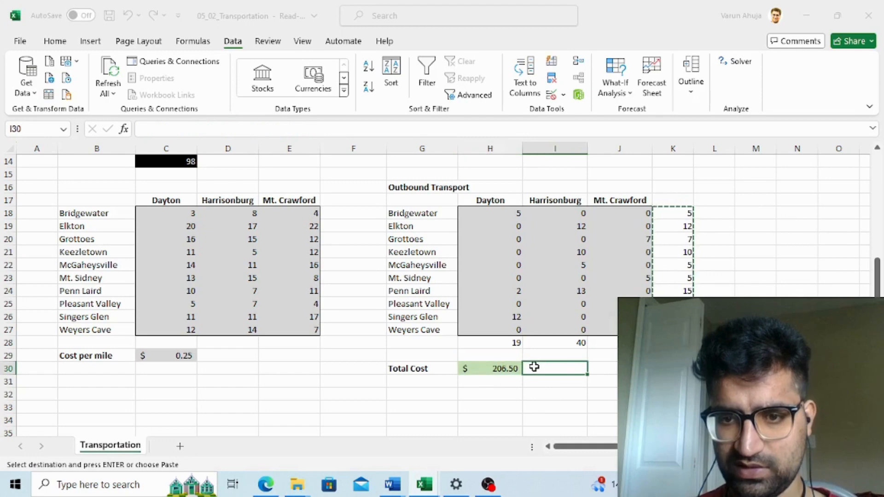
click(292, 177)
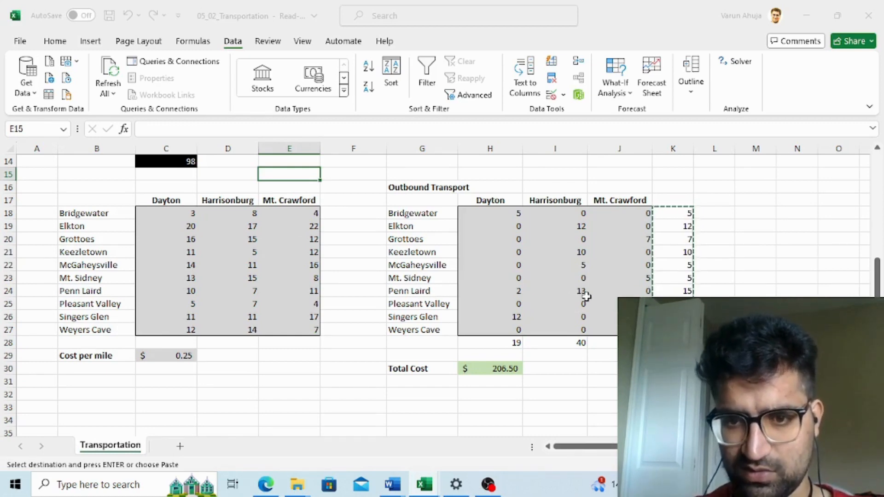
click(539, 369)
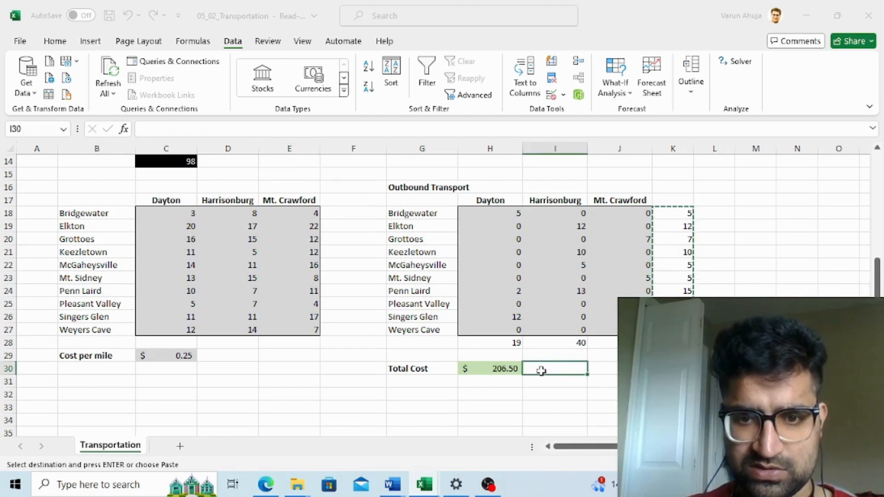
click(497, 365)
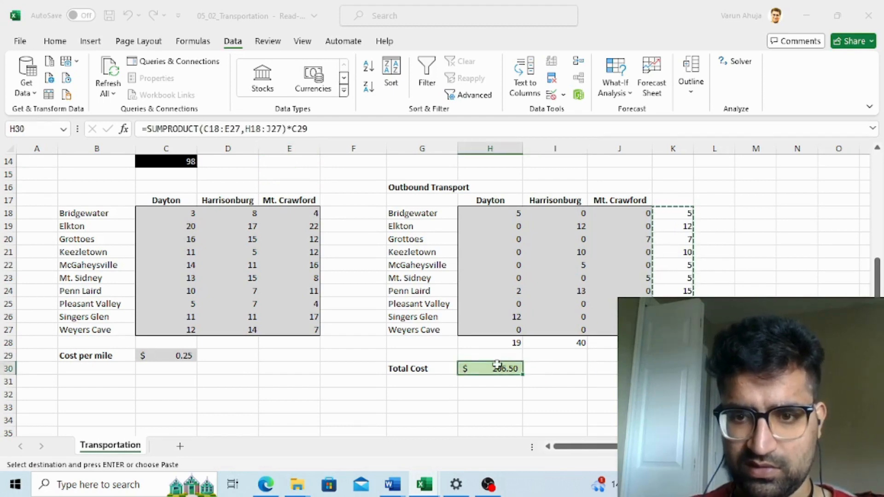
Review the demand and bakery capacity tables once more and return to cell A1.
click(602, 361)
key(Up)
key(Up)
key(Up)
key(Up)
key(Up)
key(Up)
key(Up)
key(Up)
key(Up)
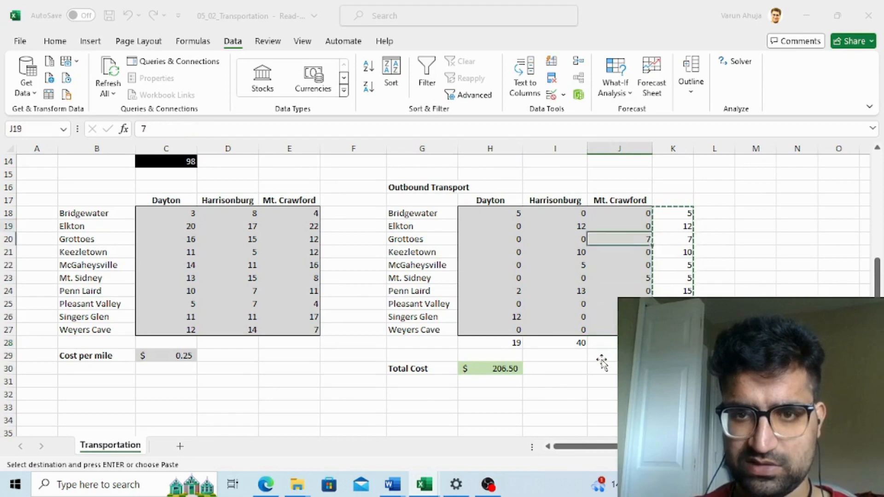
key(Up)
key(Up)
key(Up)
key(Up)
key(Up)
key(Up)
key(Up)
key(Up)
key(Up)
key(Up)
key(Up)
key(Up)
key(Up)
key(Up)
key(Up)
key(Up)
key(Up)
key(Up)
key(Up)
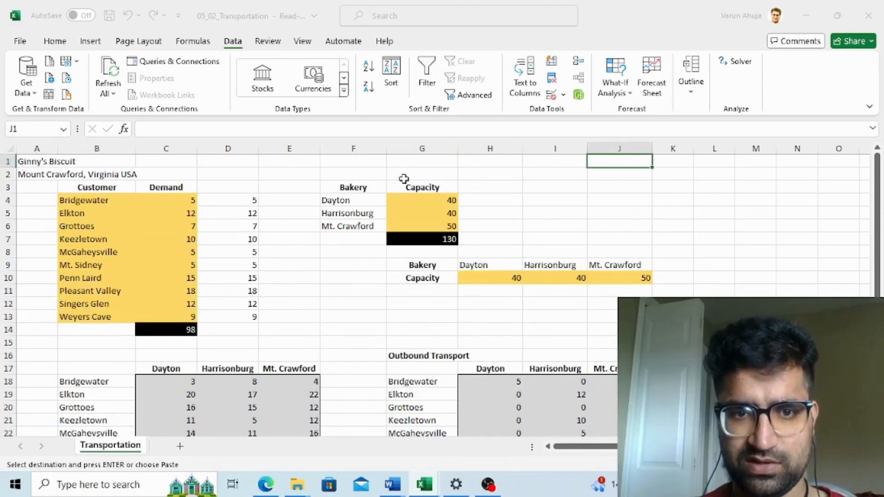
click(490, 197)
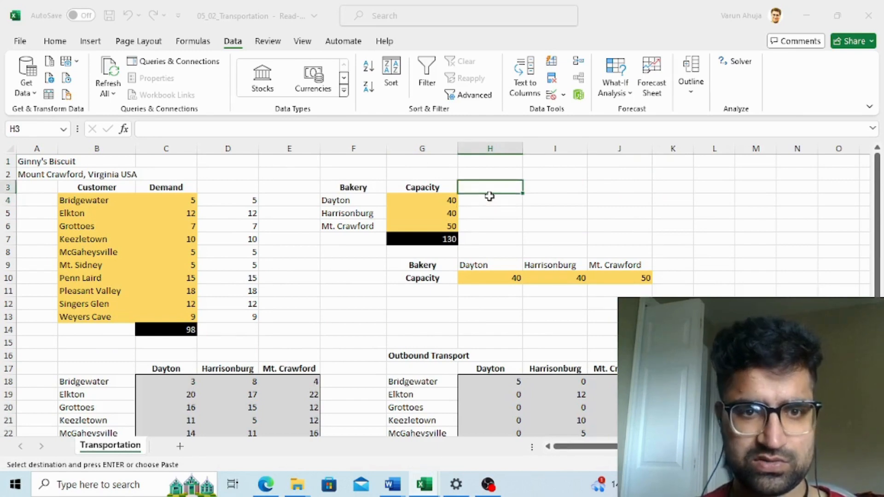
key(Up)
key(Up)
key(Up)
key(Left)
key(Home)
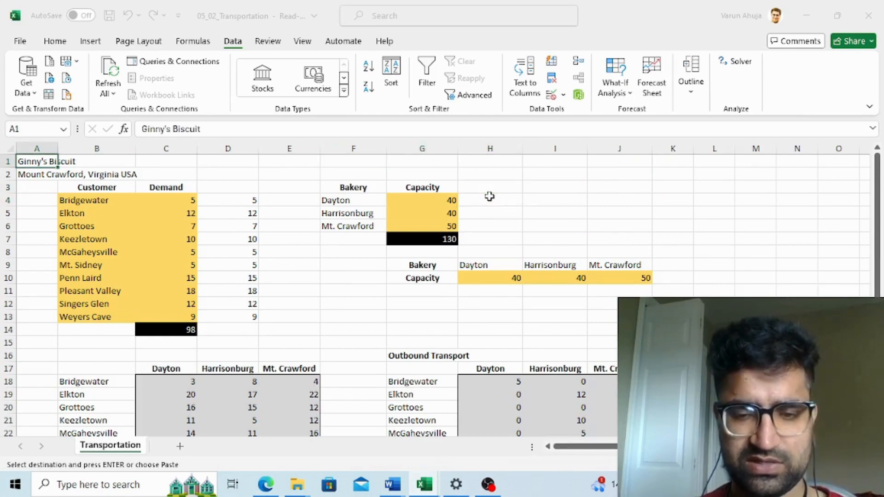
click(488, 488)
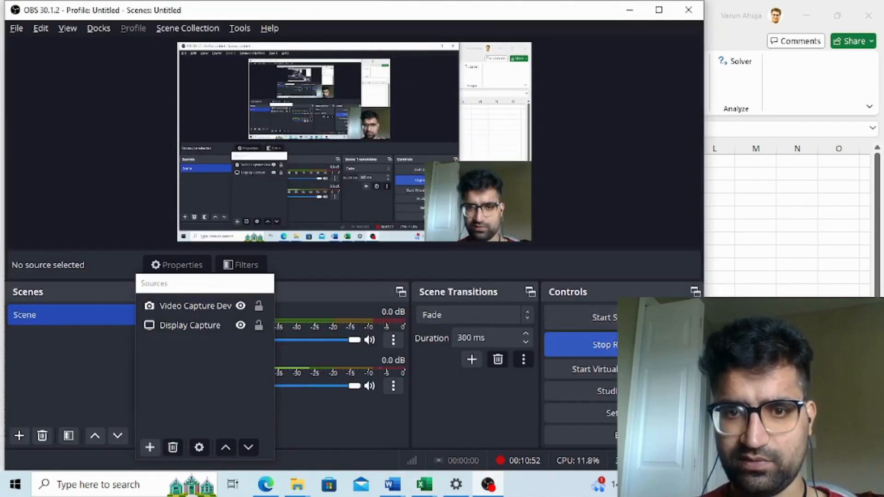